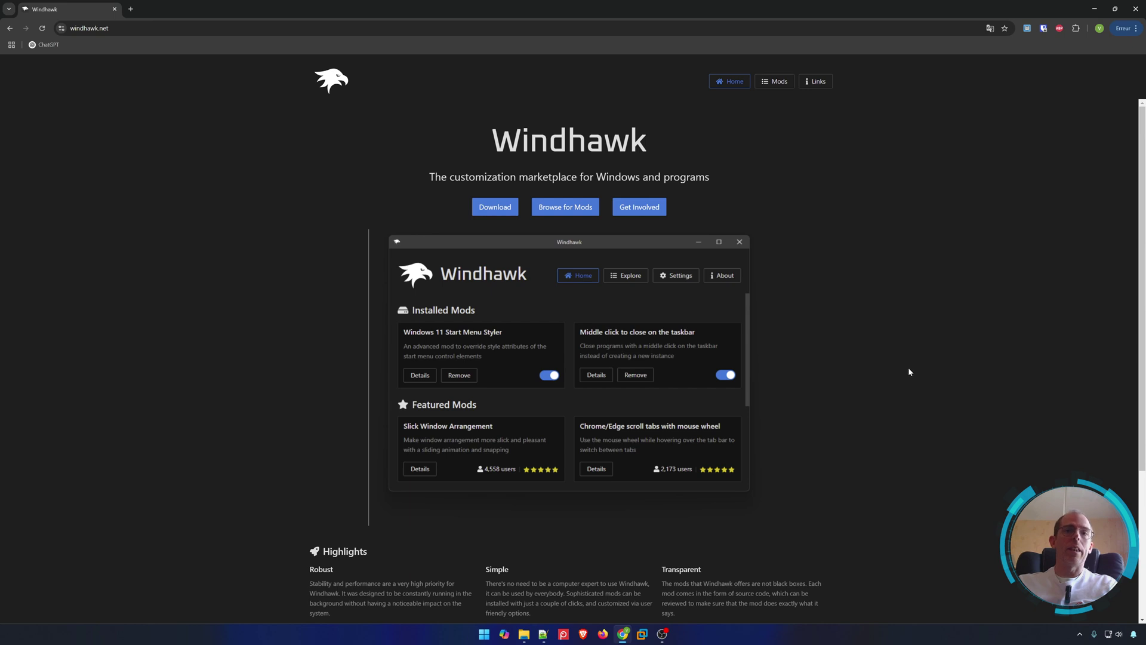
Step: Download the Windhawk installer from the project's home page
{"action": "left_click", "coordinate": [489, 211]}
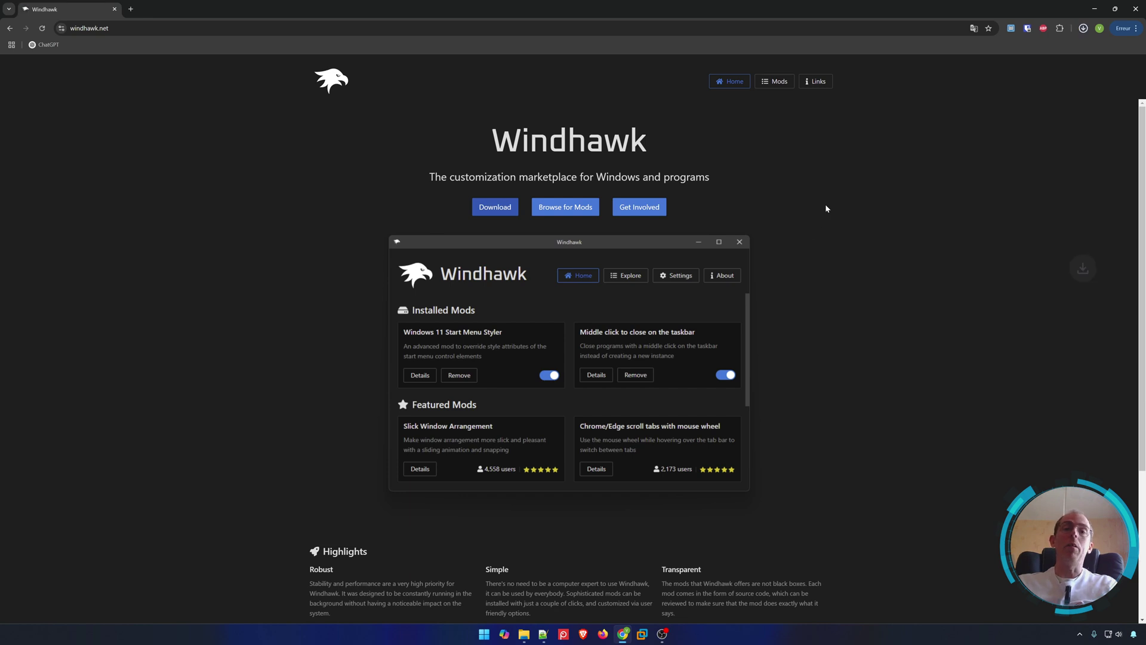
Step: Look over Windhawk's GitHub discussions and code repository from the site's links page, and close the browser
{"action": "left_click", "coordinate": [817, 82]}
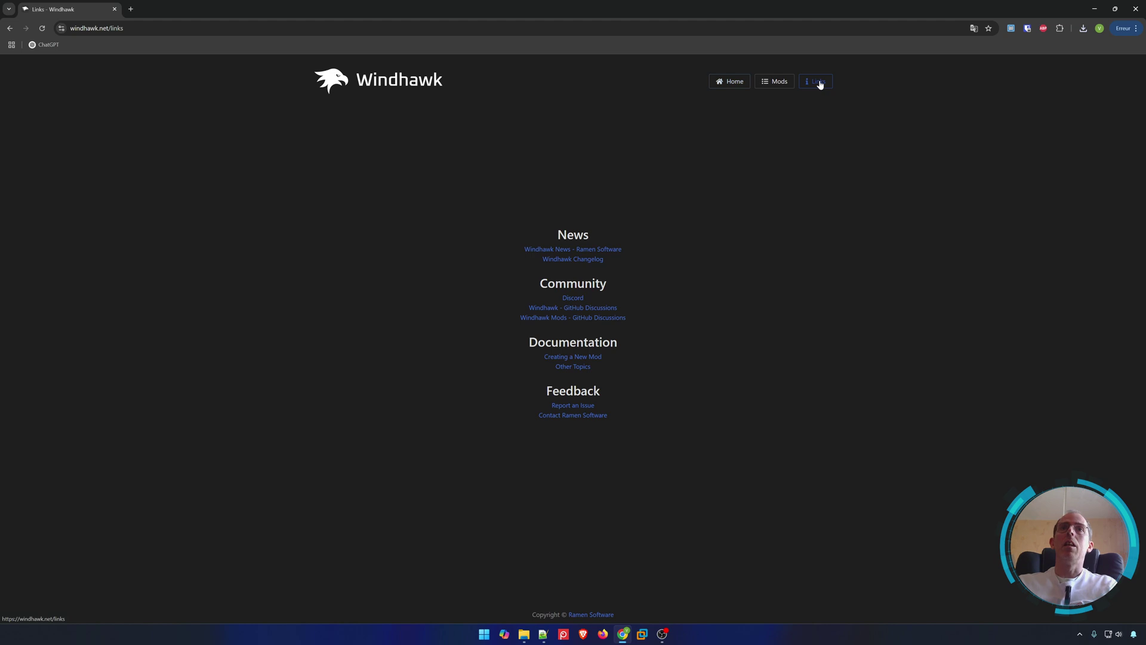
{"action": "left_click", "coordinate": [607, 311]}
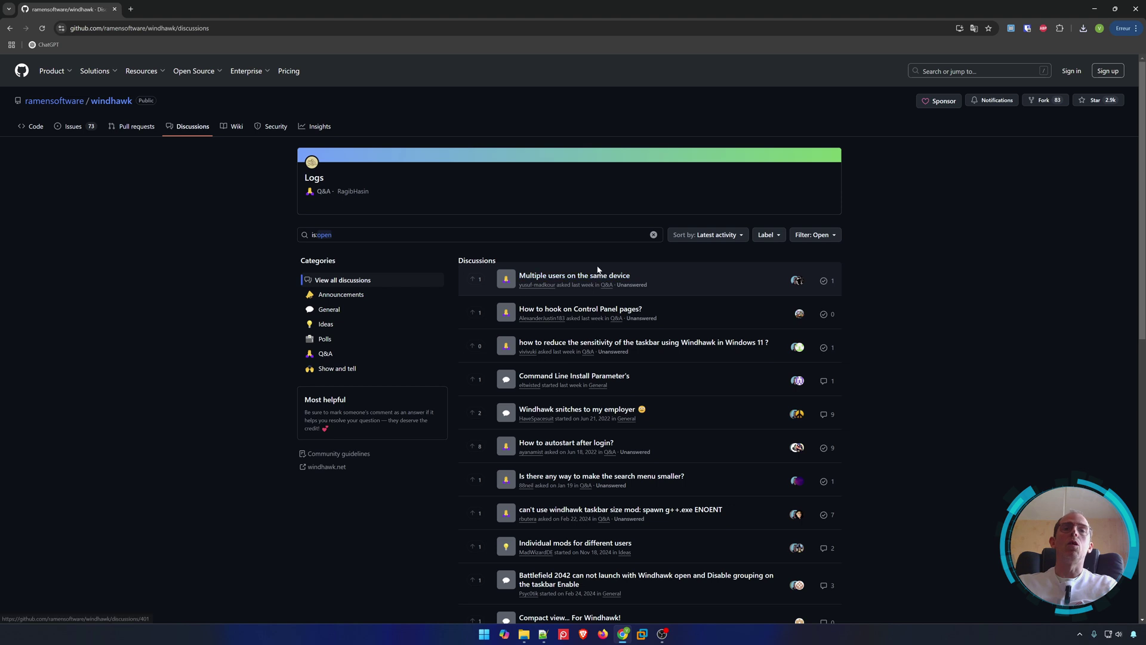
{"action": "left_click", "coordinate": [33, 129]}
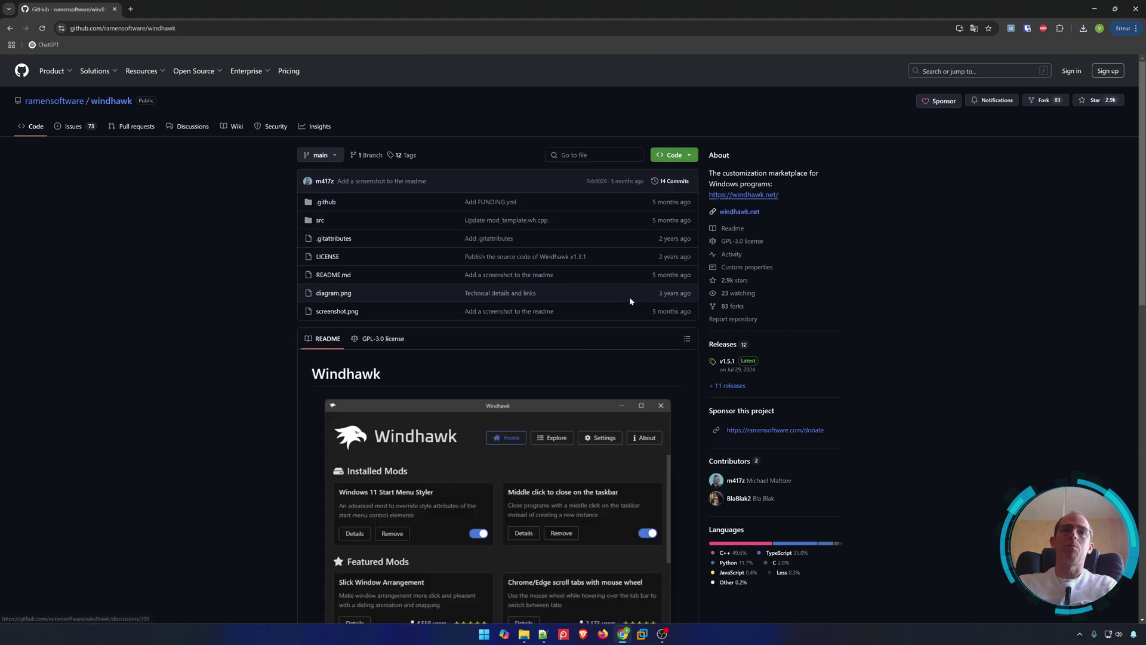
{"action": "scroll", "coordinate": [629, 296], "scroll_direction": "down", "scroll_amount": 6}
{"action": "scroll", "coordinate": [599, 280], "scroll_direction": "up", "scroll_amount": 6}
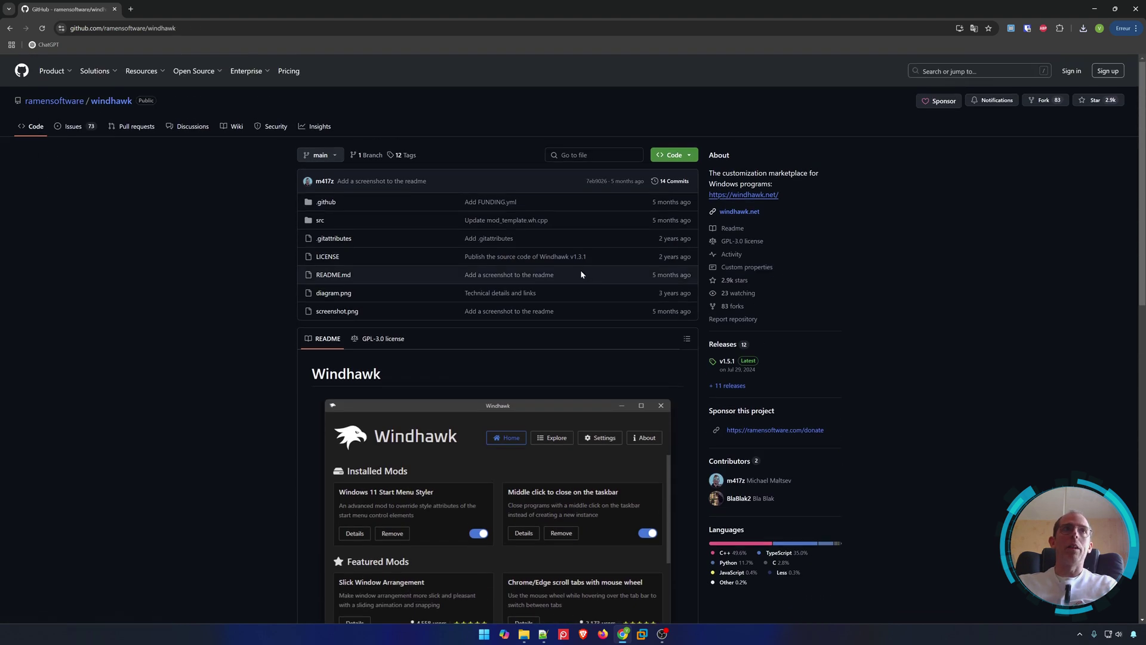
{"action": "middle_click", "coordinate": [91, 11]}
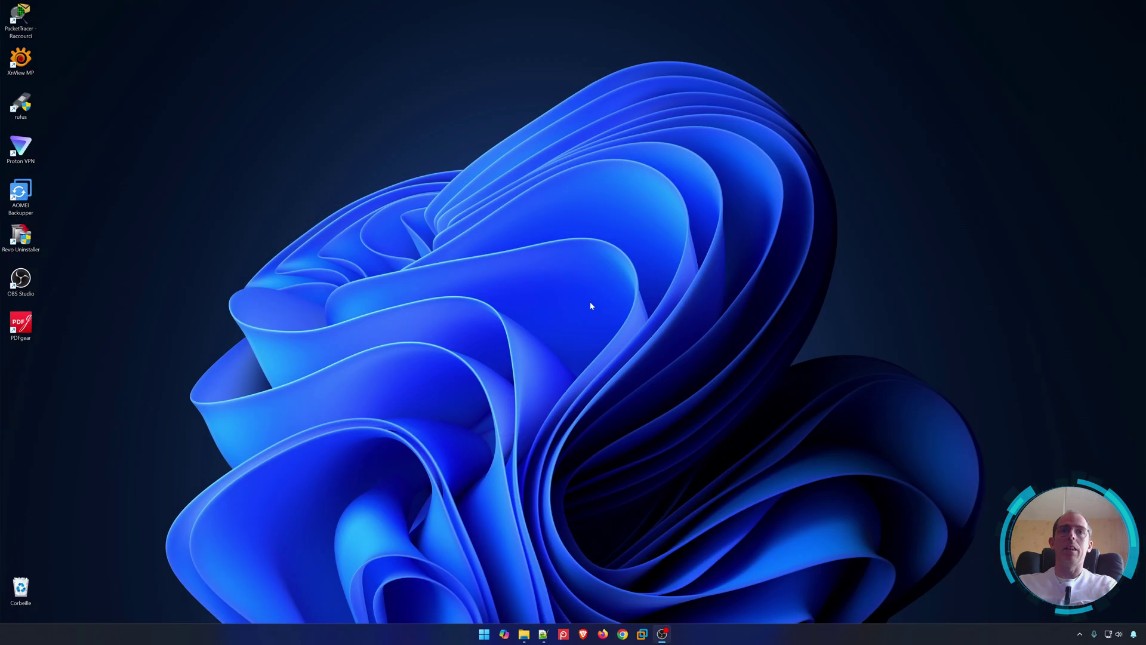
Step: Run windhawk_setup.exe from the Téléchargements folder and accept Français as the installer language
{"action": "left_click", "coordinate": [524, 634]}
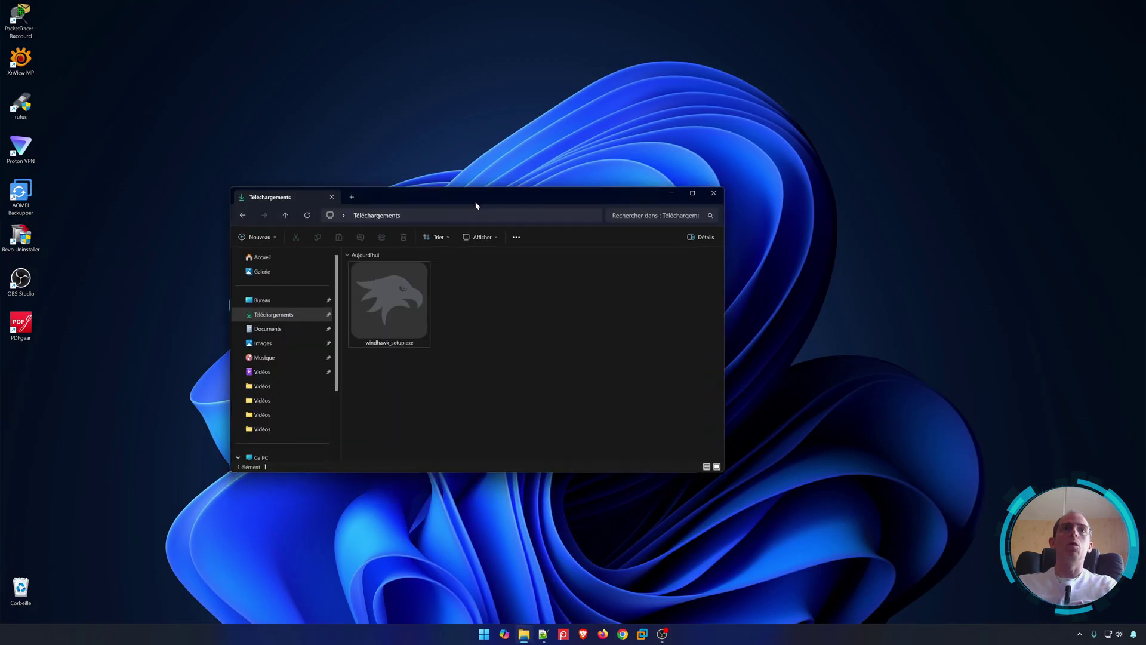
{"action": "left_click_drag", "start_coordinate": [475, 204], "coordinate": [529, 151]}
{"action": "left_click", "coordinate": [455, 260]}
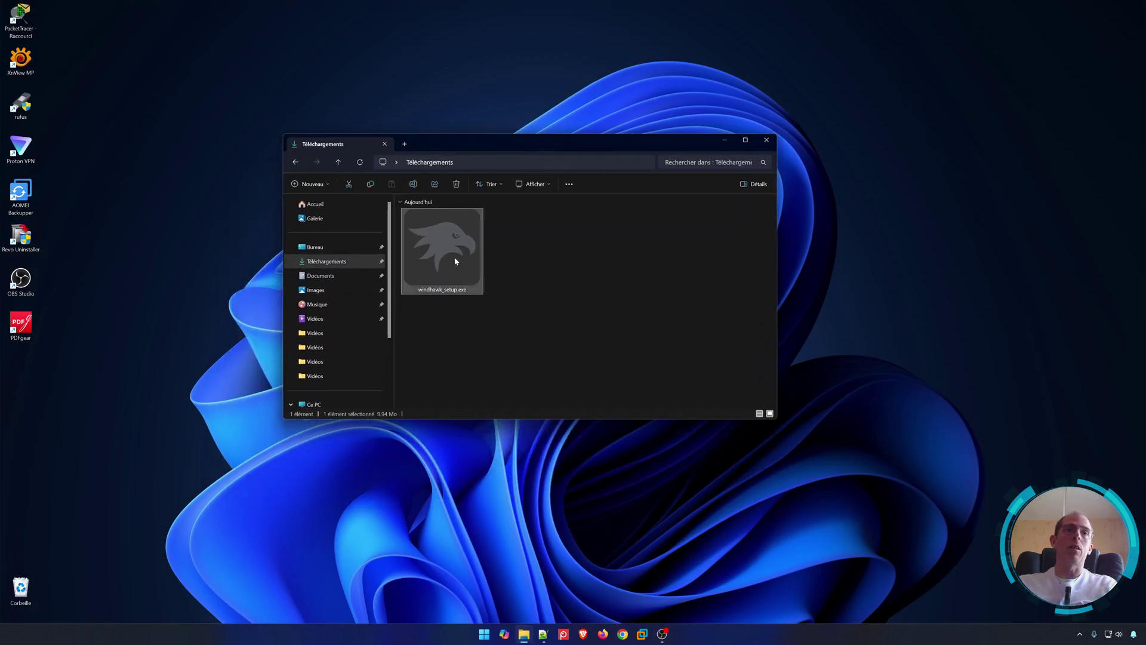
{"action": "double_click", "coordinate": [455, 261]}
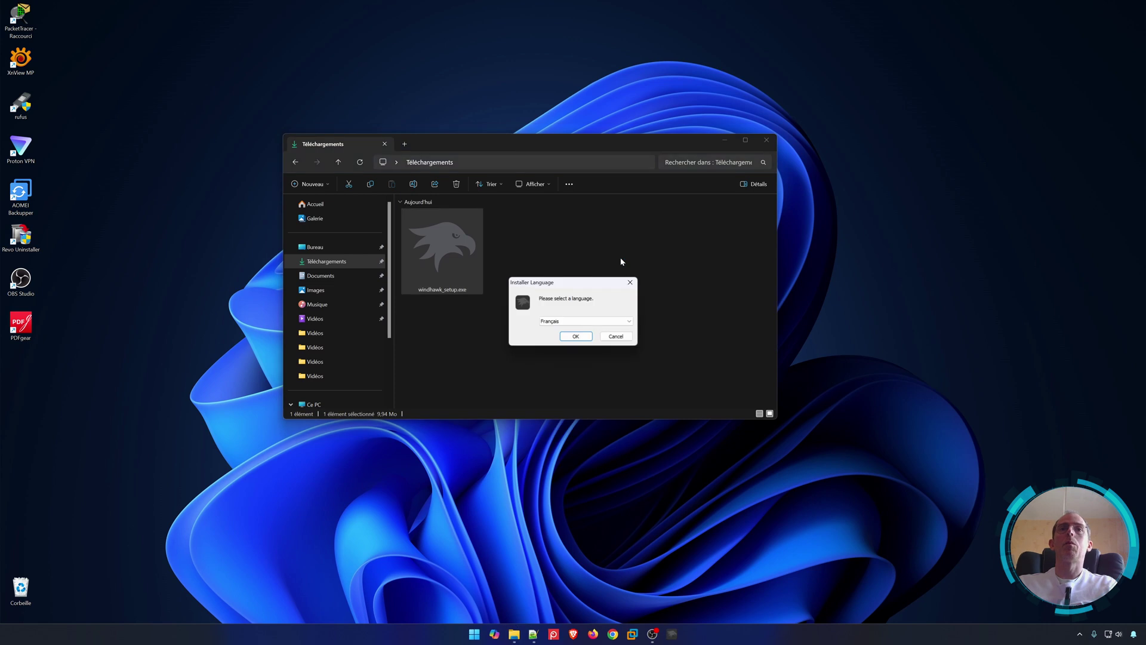
{"action": "left_click", "coordinate": [576, 336]}
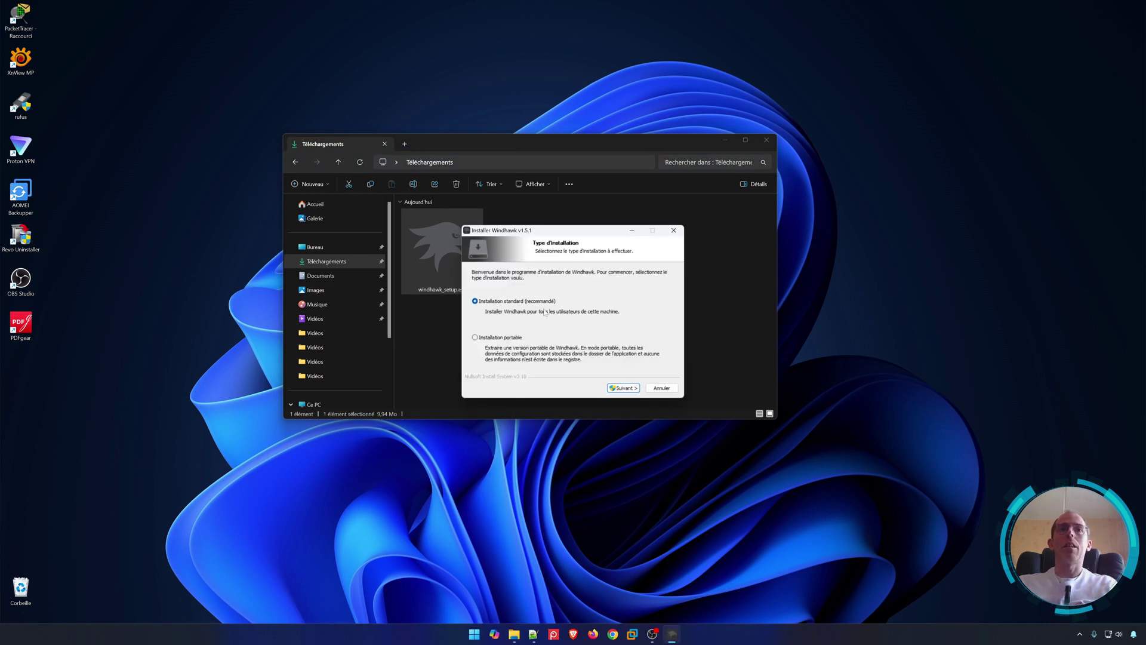
Step: Install Windhawk as a standard installation with the default components and folder, and launch it on completion
{"action": "left_click", "coordinate": [498, 338]}
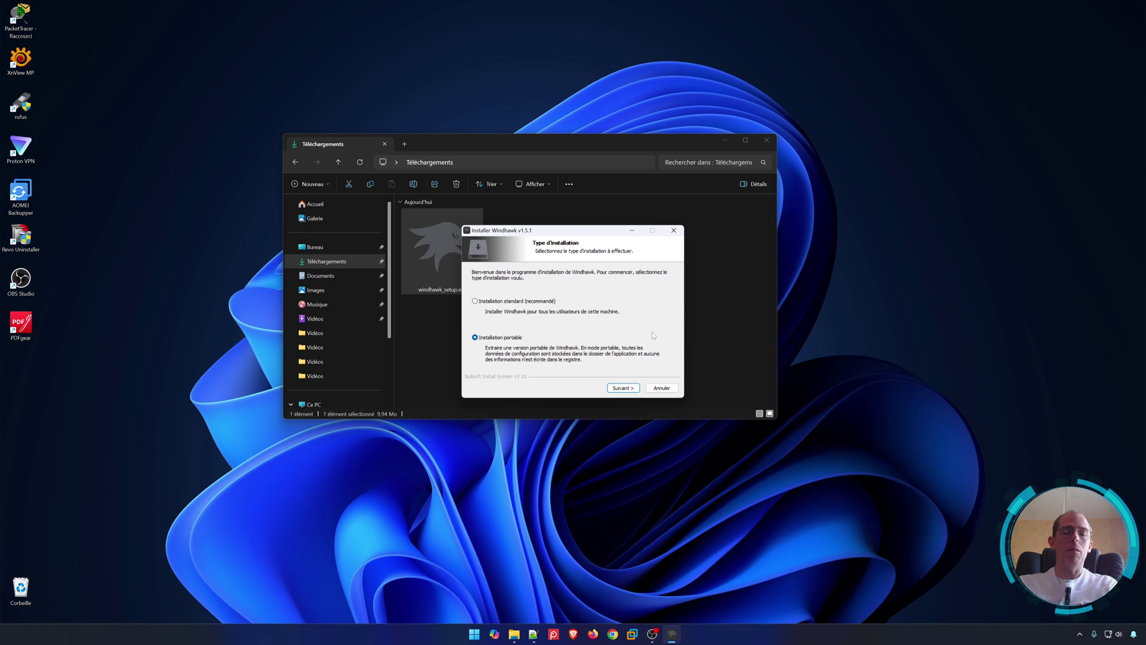
{"action": "left_click", "coordinate": [501, 302]}
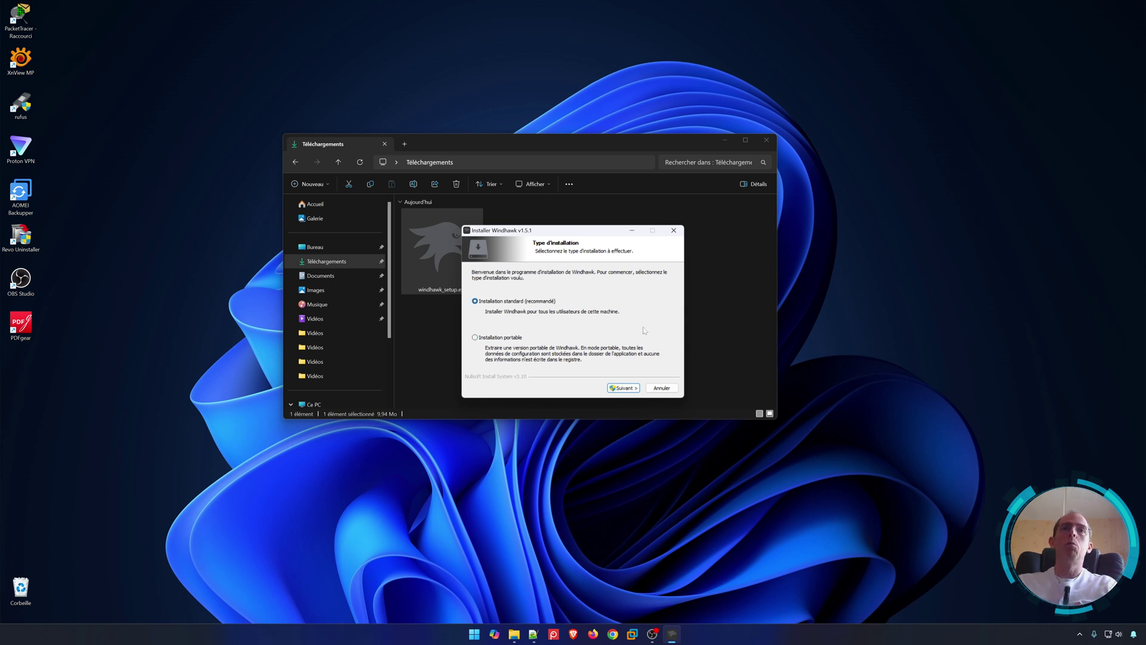
{"action": "left_click", "coordinate": [626, 387]}
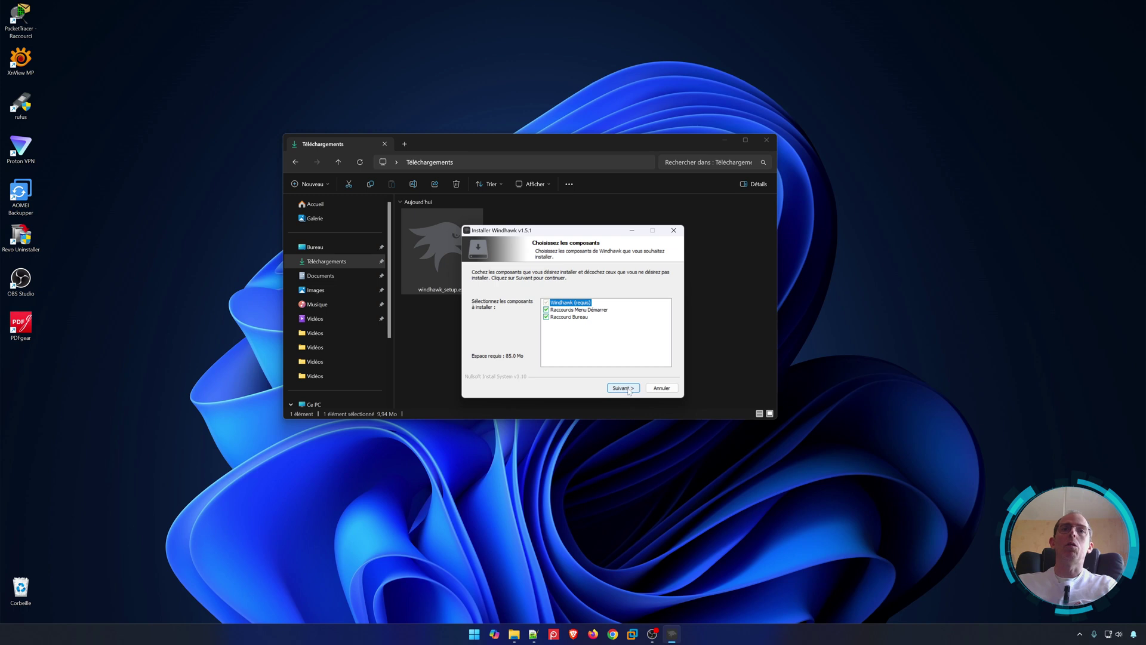
{"action": "left_click", "coordinate": [621, 388]}
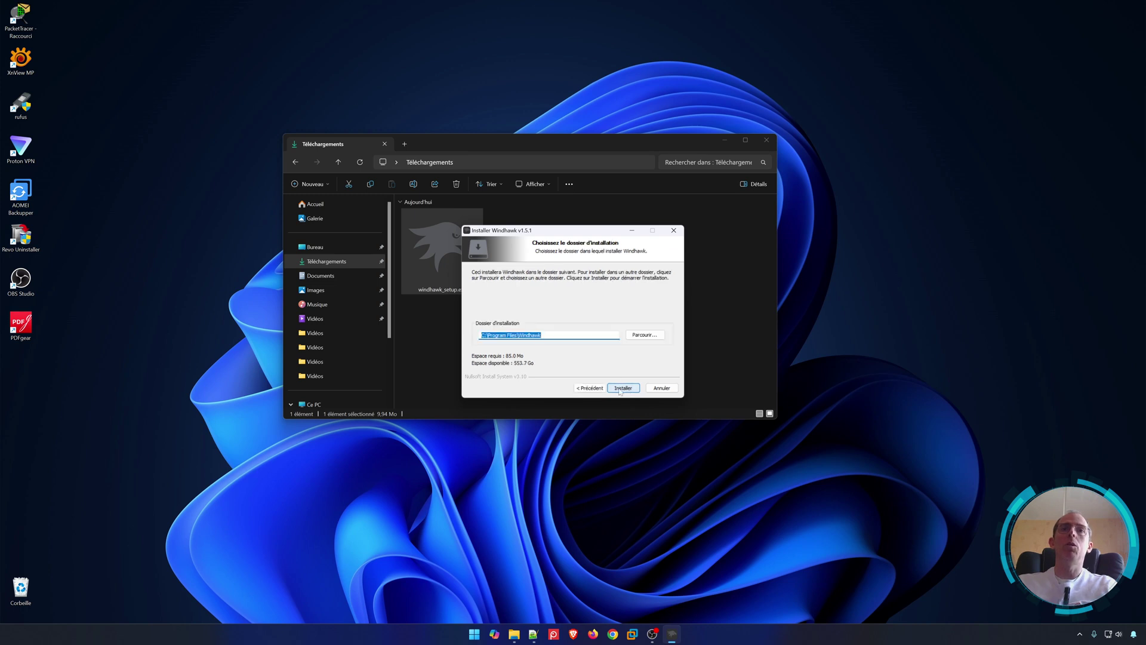
{"action": "left_click", "coordinate": [623, 388]}
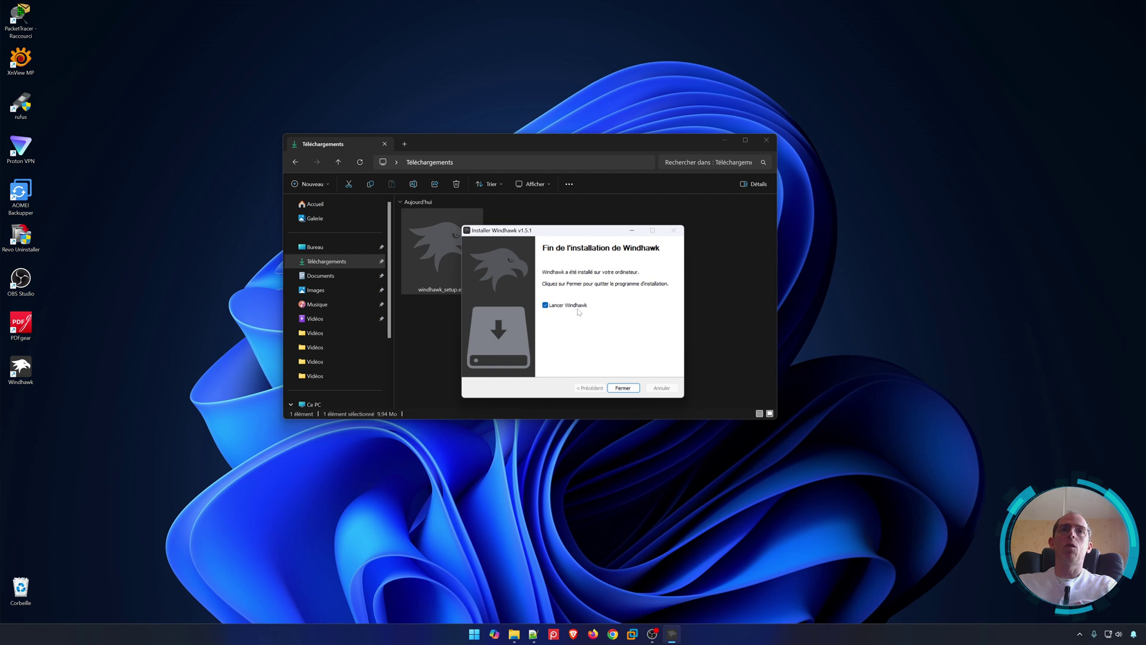
{"action": "left_click", "coordinate": [624, 388]}
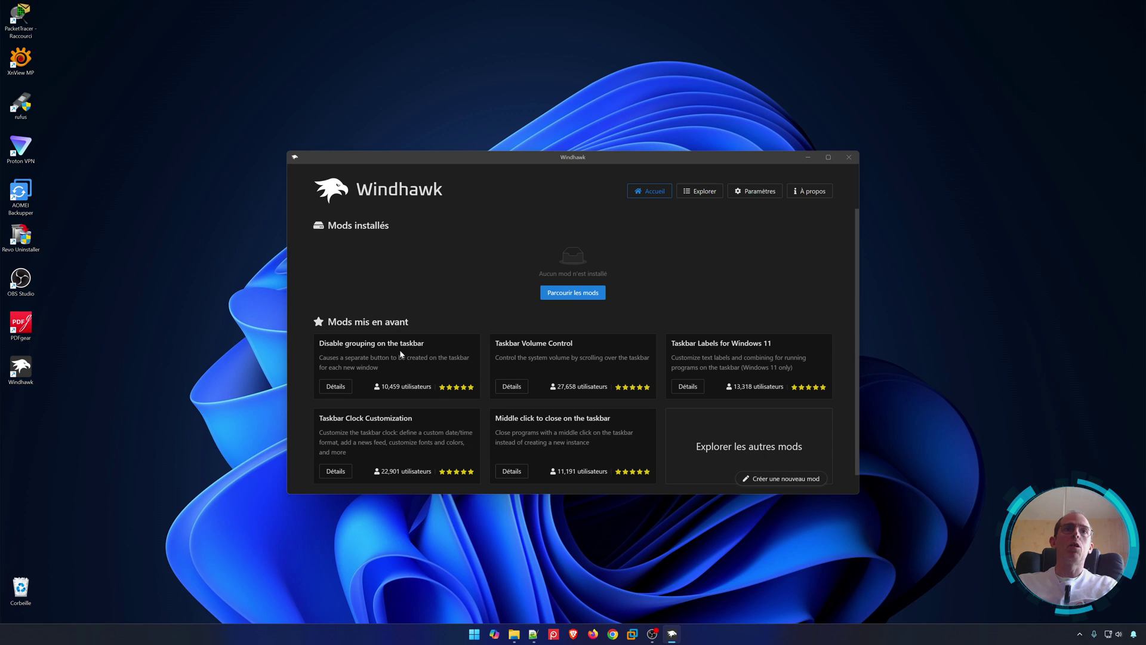
Step: Browse the full catalogue of available mods from the most popular entries to the last ones
{"action": "left_click", "coordinate": [575, 292]}
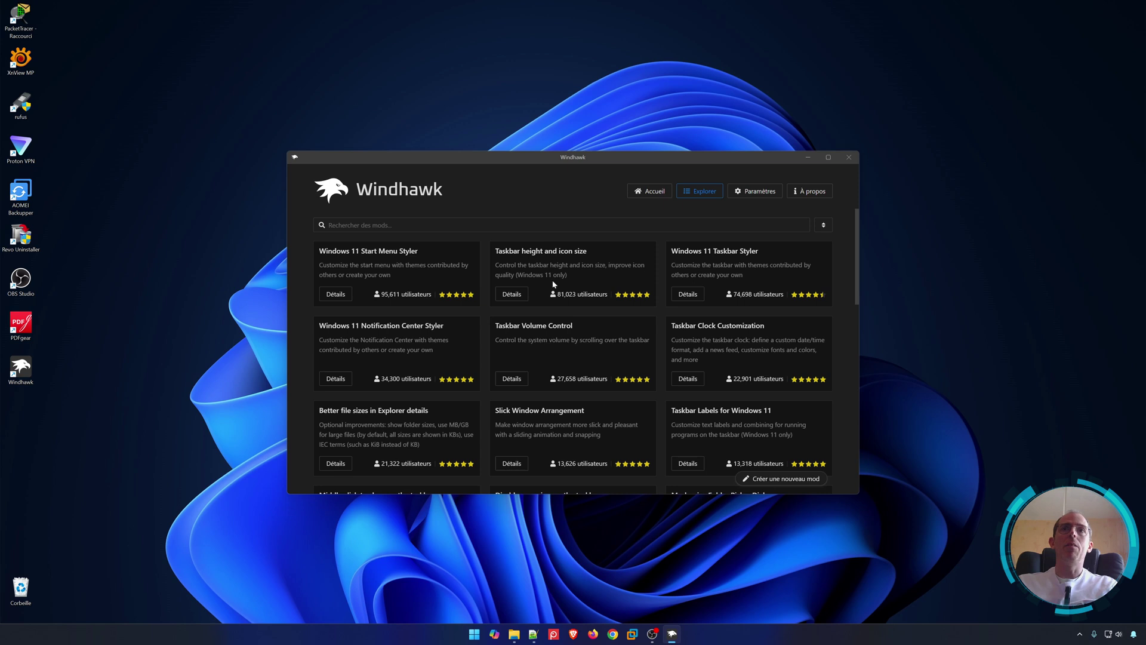
{"action": "scroll", "coordinate": [555, 287], "scroll_direction": "down", "scroll_amount": 10}
{"action": "scroll", "coordinate": [571, 304], "scroll_direction": "down", "scroll_amount": 15}
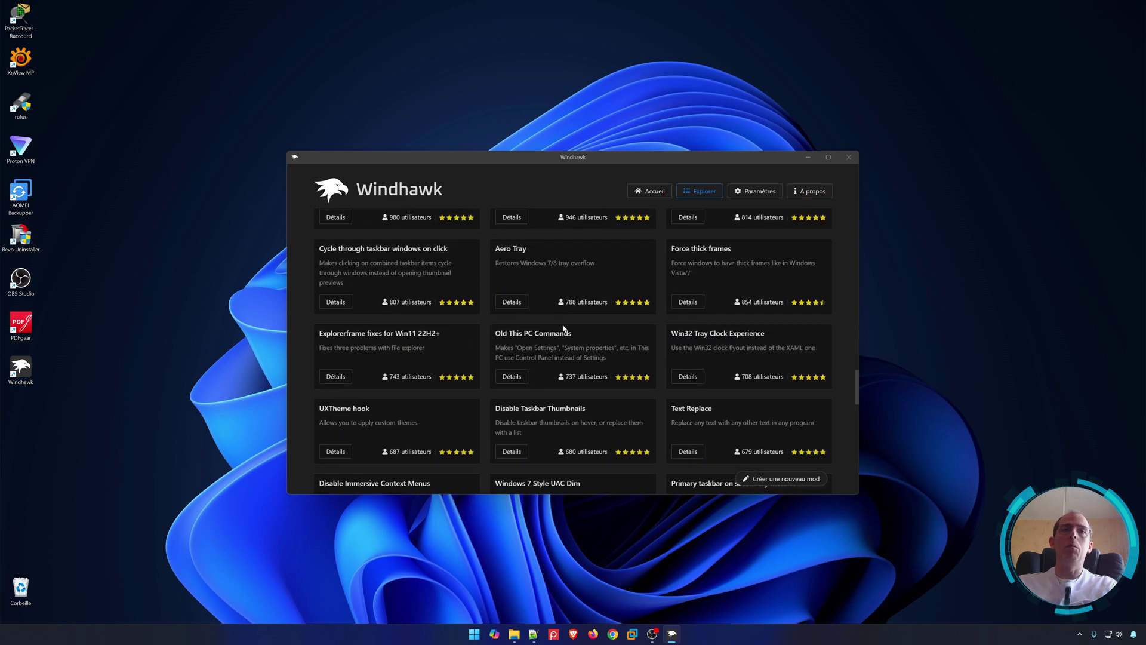
{"action": "scroll", "coordinate": [530, 323], "scroll_direction": "up", "scroll_amount": 10}
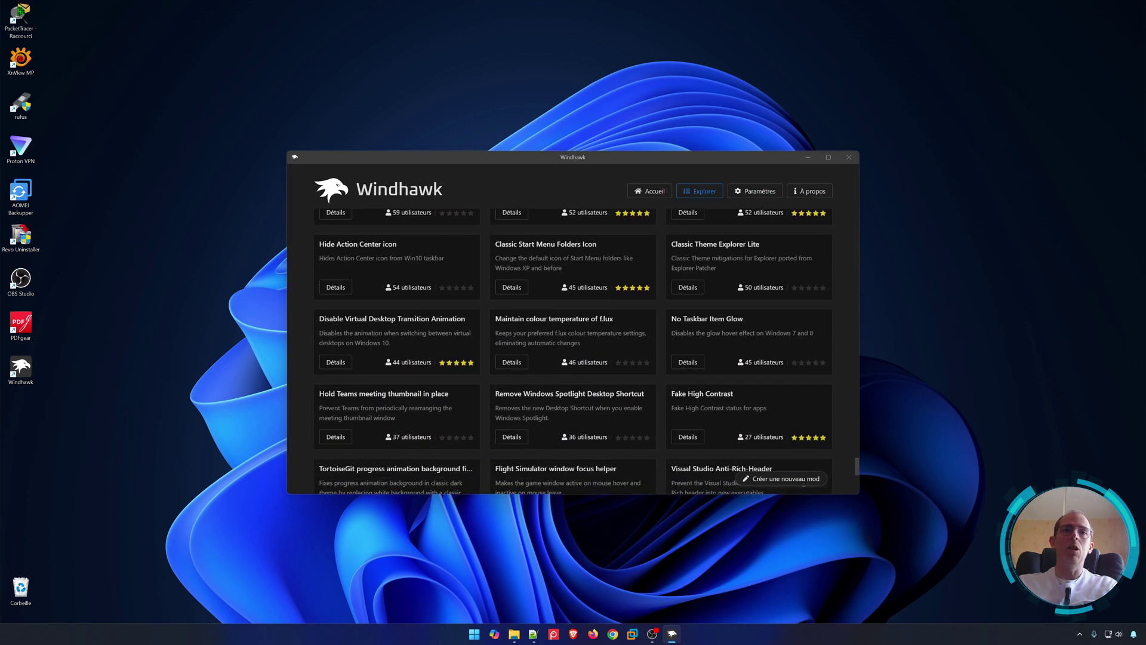
{"action": "scroll", "coordinate": [530, 322], "scroll_direction": "up", "scroll_amount": 6}
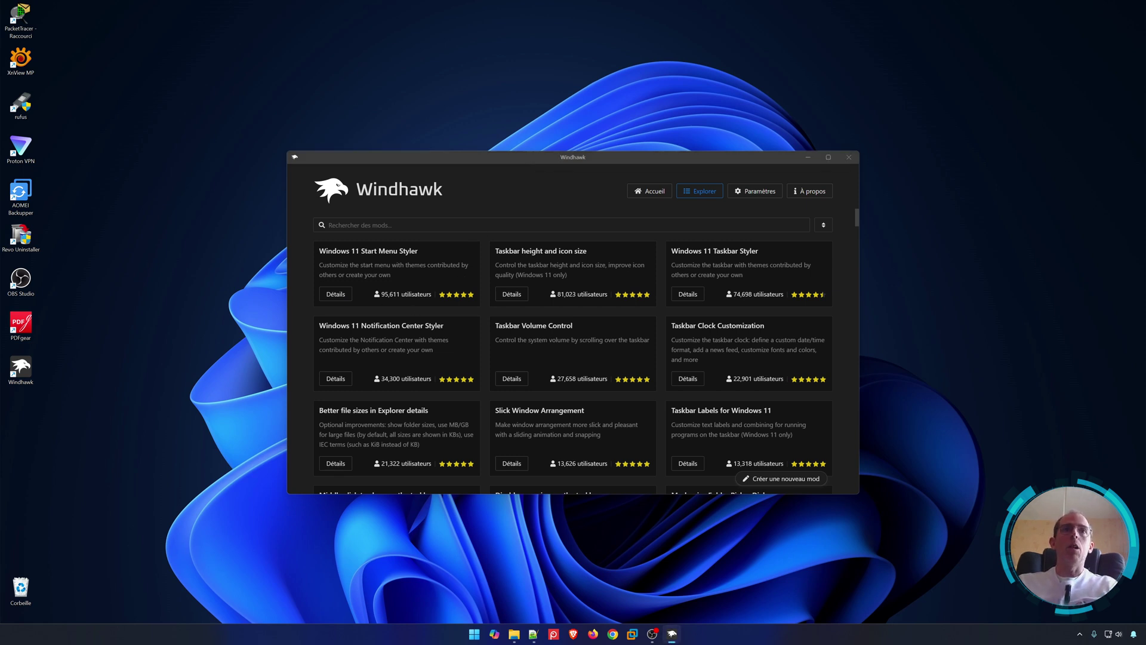
{"action": "scroll", "coordinate": [575, 361], "scroll_direction": "down", "scroll_amount": 20}
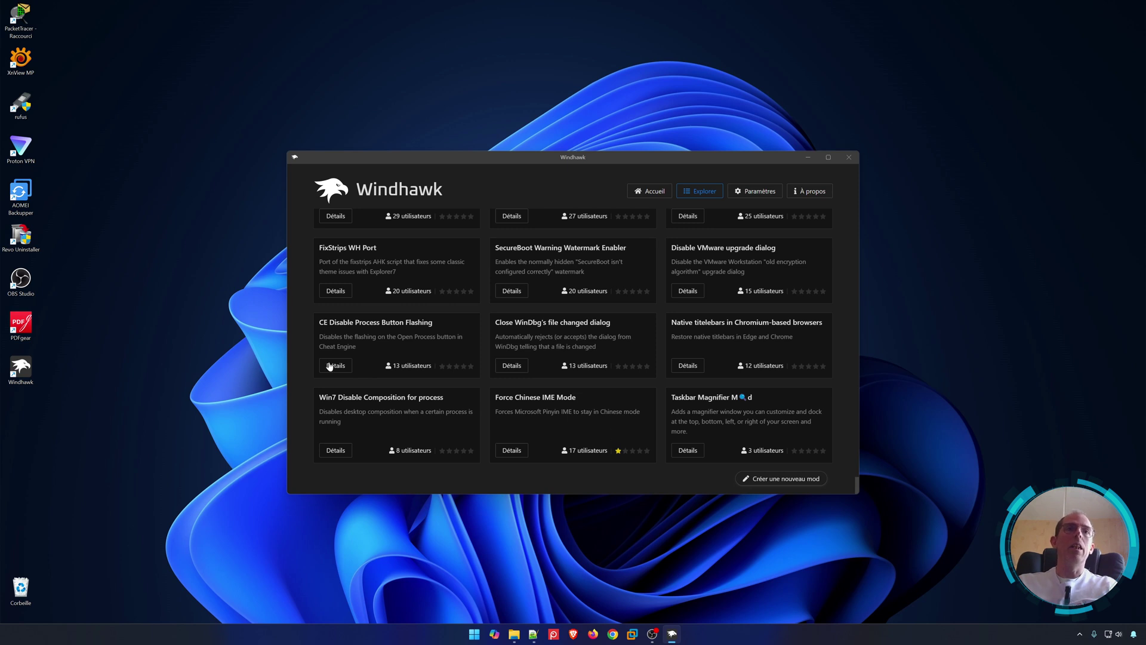
{"action": "scroll", "coordinate": [526, 367], "scroll_direction": "up", "scroll_amount": 15}
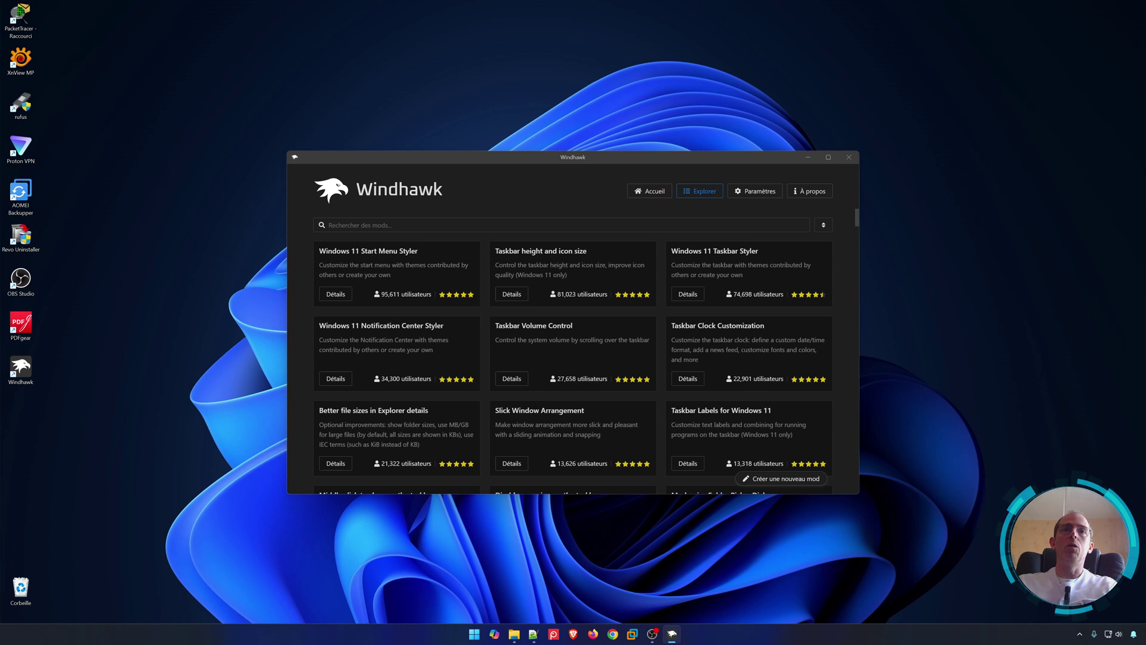
Step: Examine the "Taskbar height and icon size" mod's catalogue entry and read its details page with the example taskbar sizes
{"action": "left_click_drag", "start_coordinate": [556, 294], "coordinate": [585, 294]}
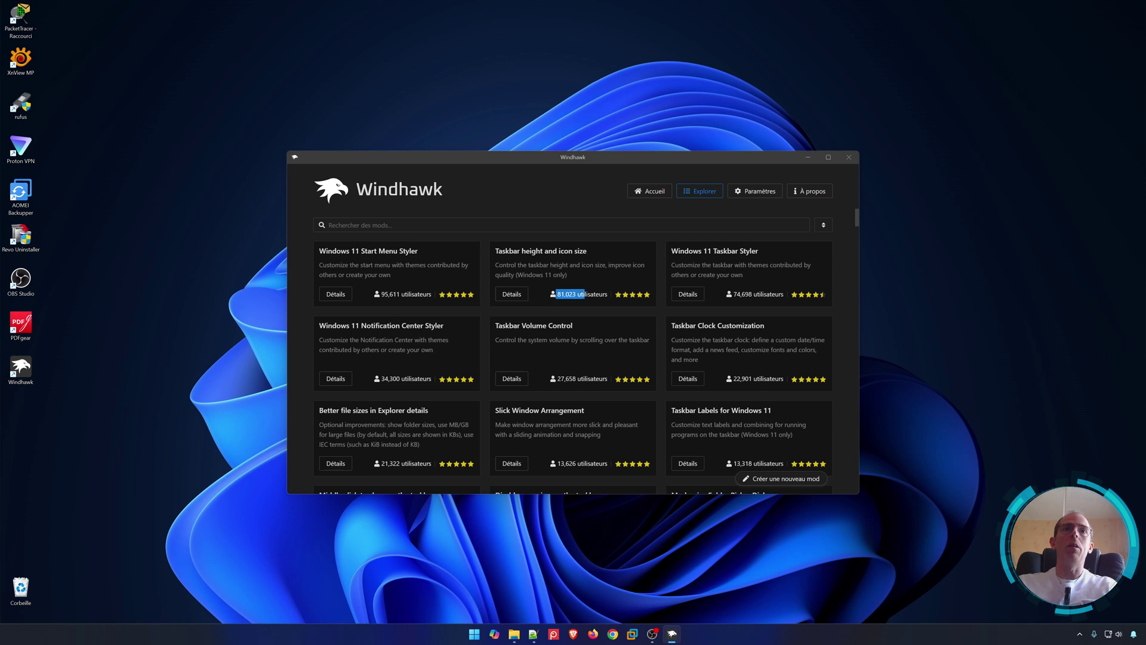
{"action": "left_click", "coordinate": [585, 294]}
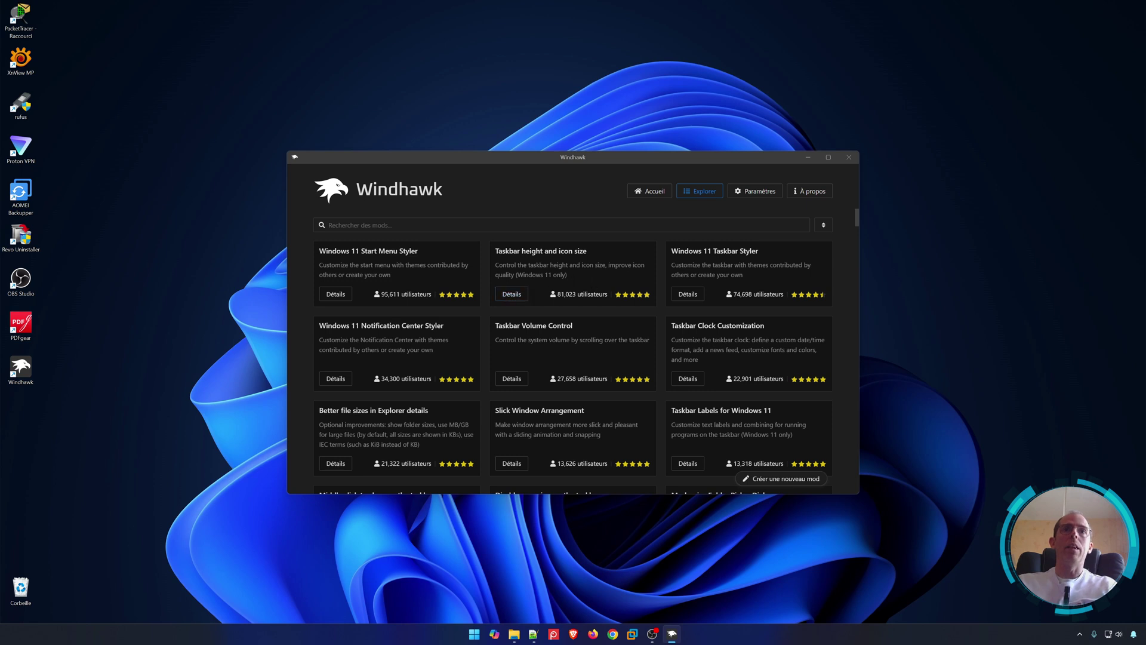
{"action": "left_click_drag", "start_coordinate": [566, 275], "coordinate": [518, 274]}
{"action": "left_click", "coordinate": [597, 274]}
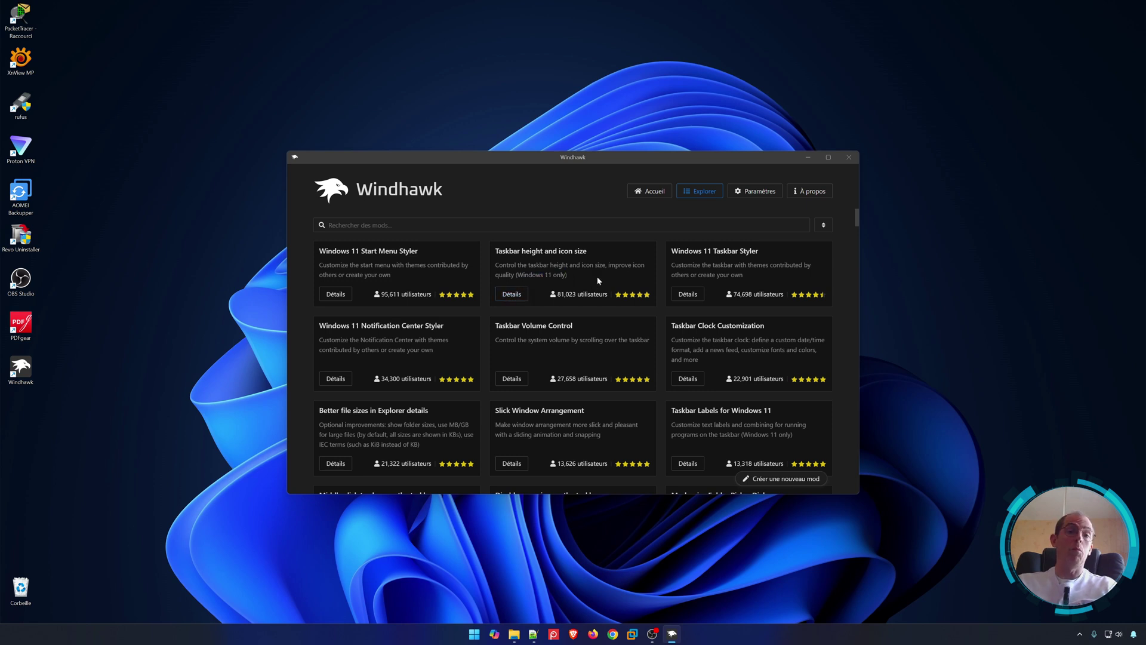
{"action": "left_click", "coordinate": [510, 296]}
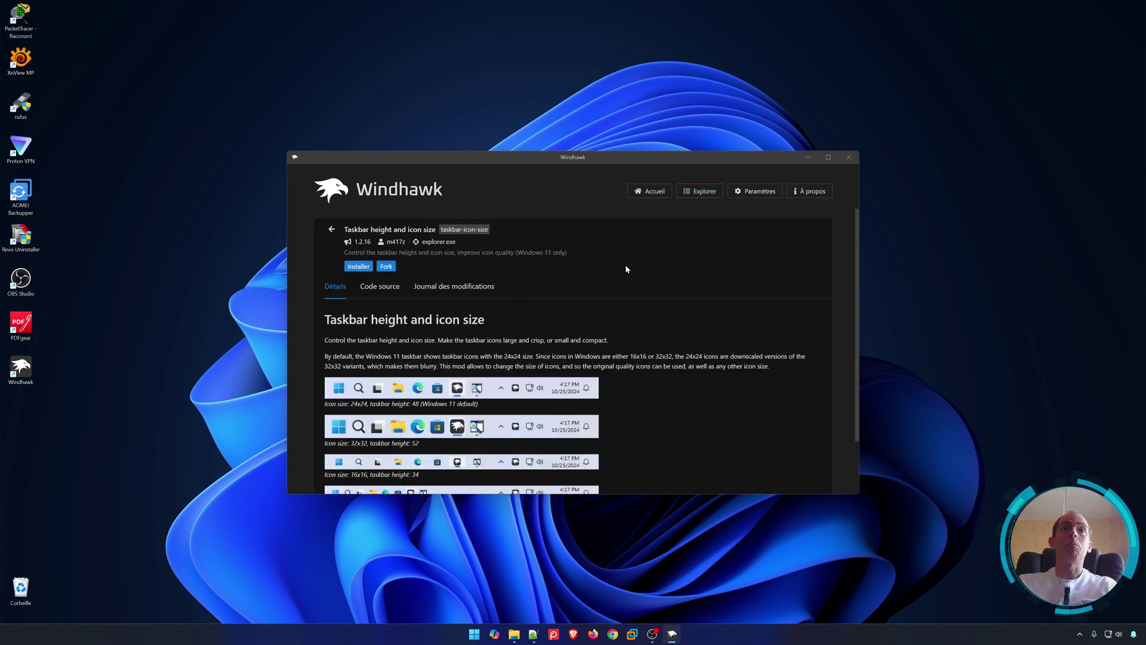
{"action": "scroll", "coordinate": [593, 315], "scroll_direction": "down", "scroll_amount": 1}
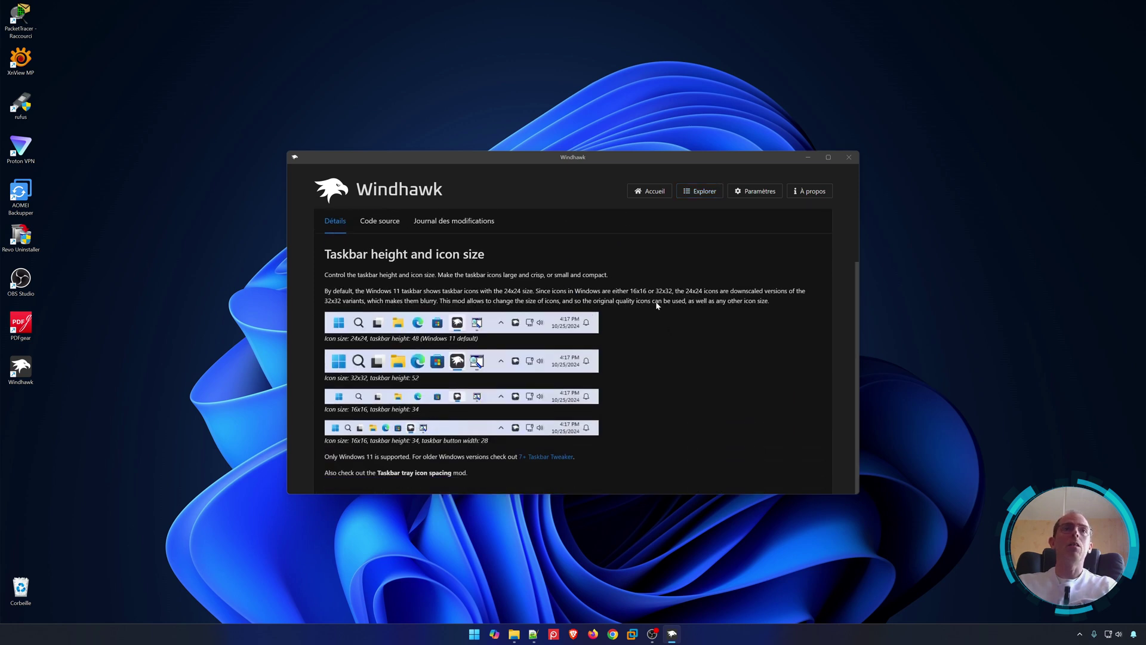
{"action": "scroll", "coordinate": [456, 306], "scroll_direction": "up", "scroll_amount": 1}
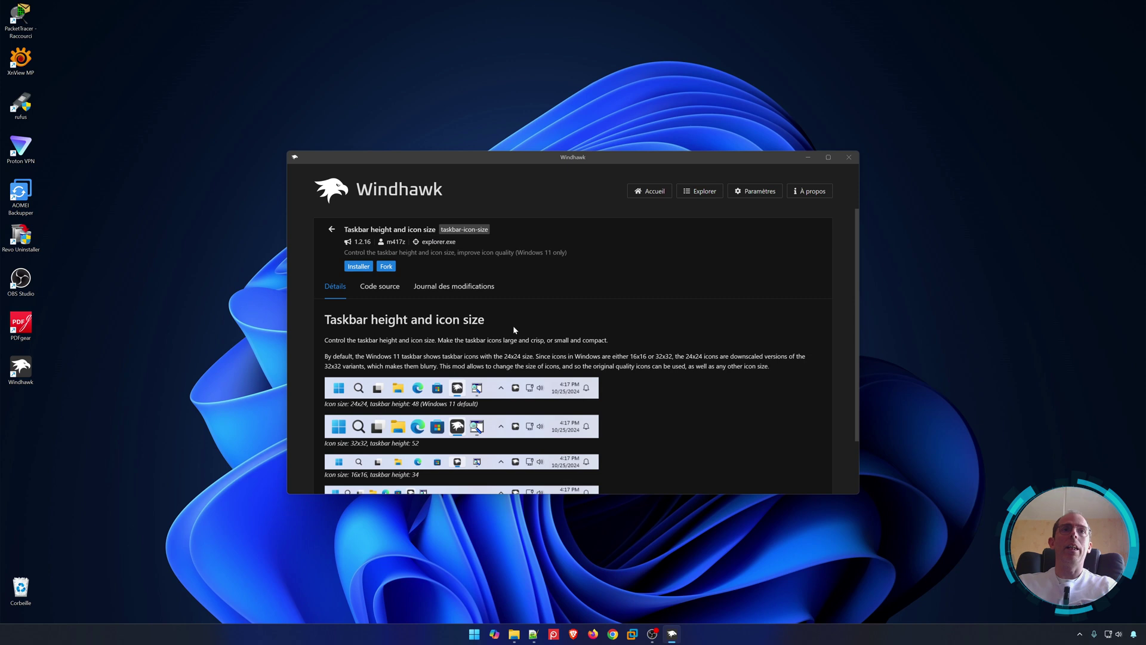
{"action": "scroll", "coordinate": [457, 330], "scroll_direction": "down", "scroll_amount": 1}
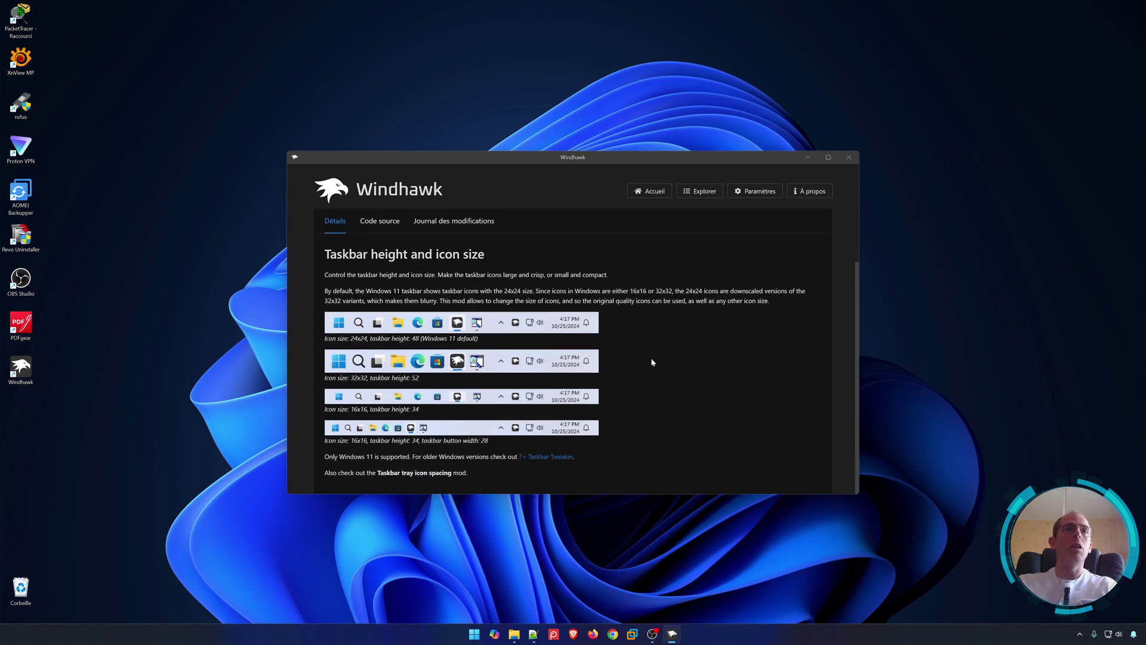
{"action": "scroll", "coordinate": [651, 361], "scroll_direction": "up", "scroll_amount": 1}
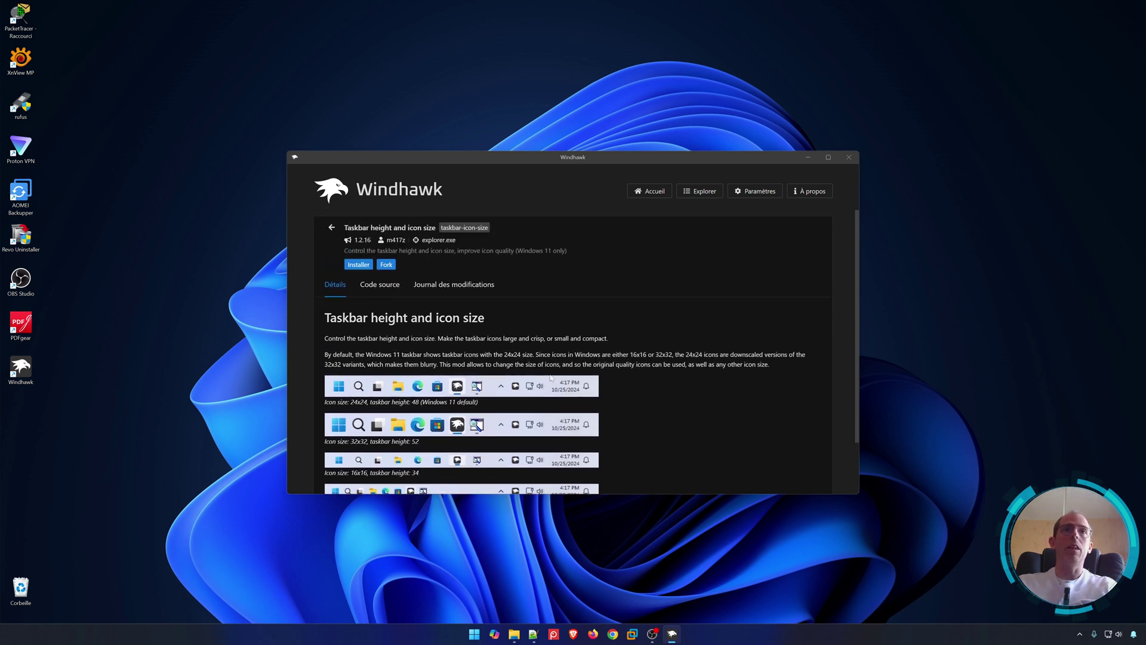
Step: Inspect the source code of the "Taskbar height and icon size" mod
{"action": "left_click", "coordinate": [375, 288]}
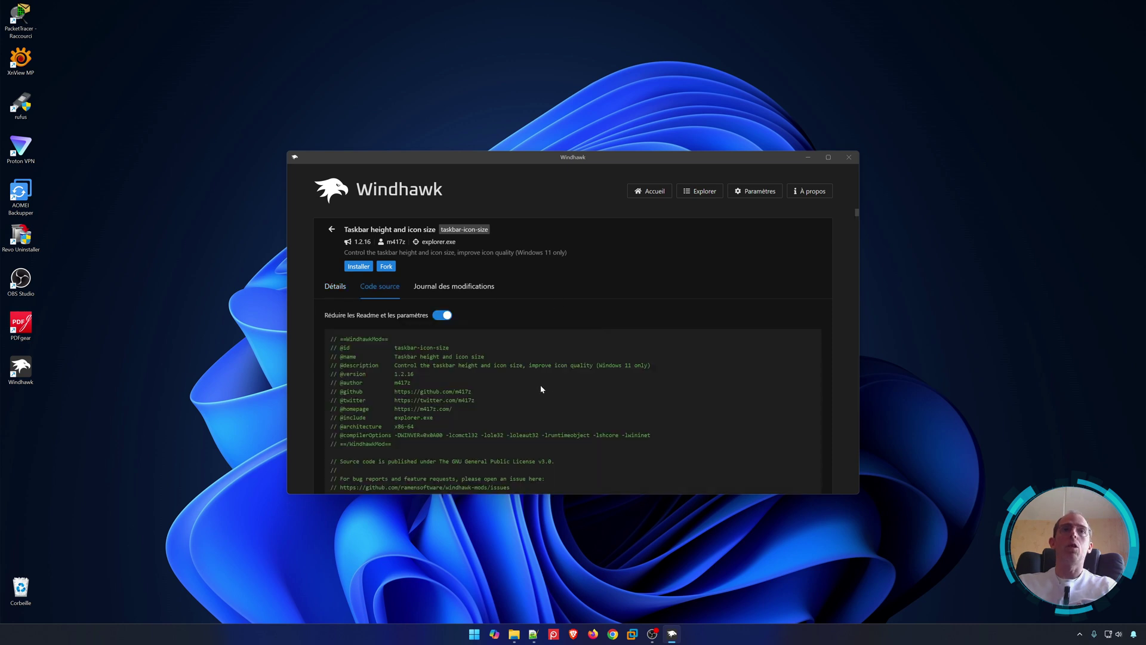
{"action": "scroll", "coordinate": [502, 338], "scroll_direction": "down", "scroll_amount": 15}
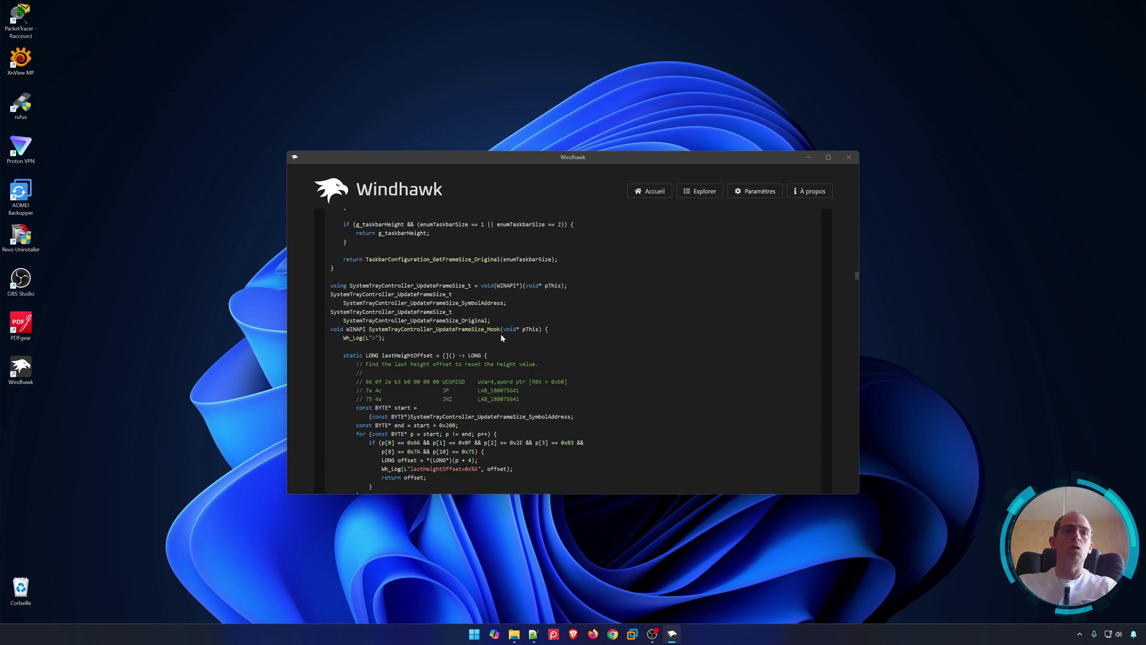
{"action": "scroll", "coordinate": [519, 362], "scroll_direction": "down", "scroll_amount": 5}
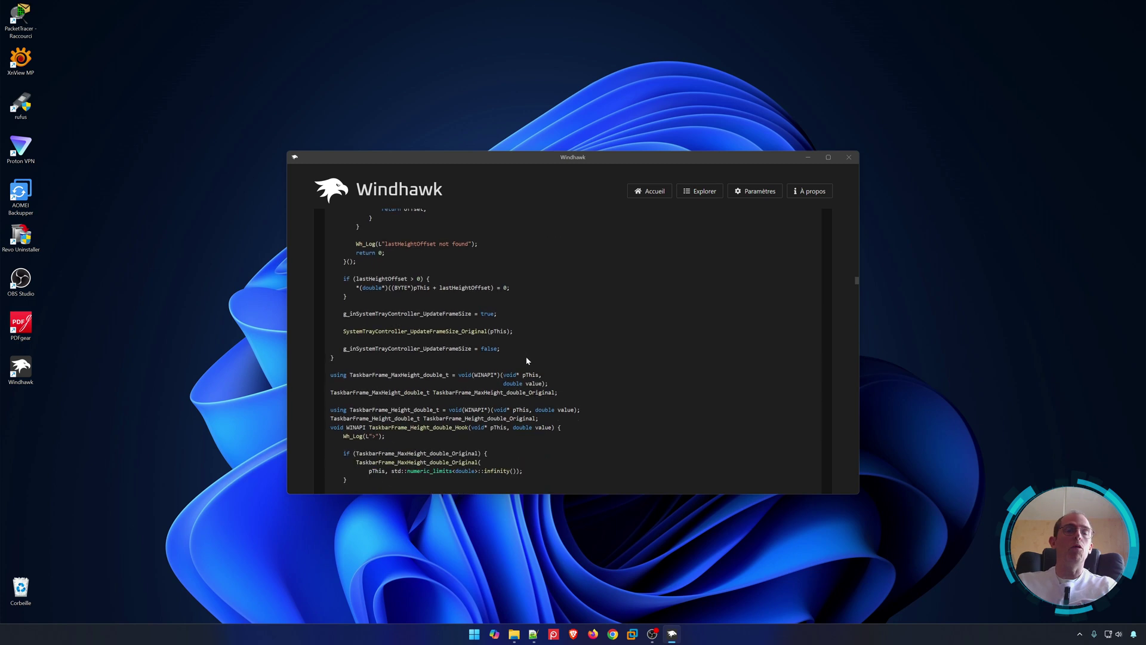
{"action": "scroll", "coordinate": [527, 360], "scroll_direction": "down", "scroll_amount": 8}
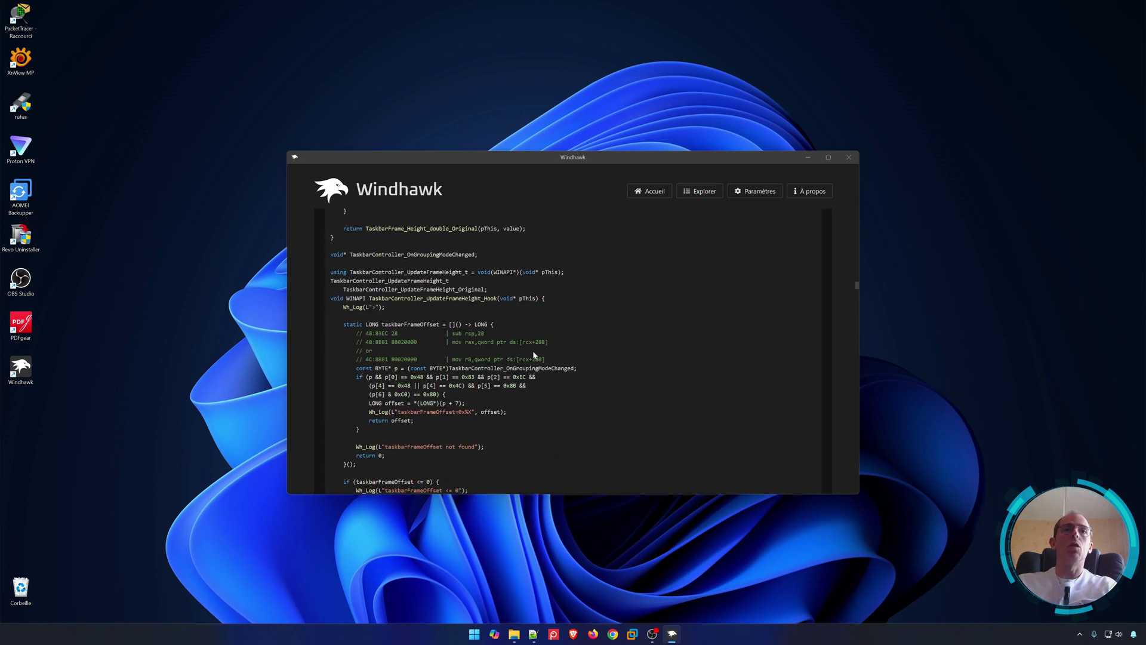
{"action": "scroll", "coordinate": [527, 361], "scroll_direction": "up", "scroll_amount": 20}
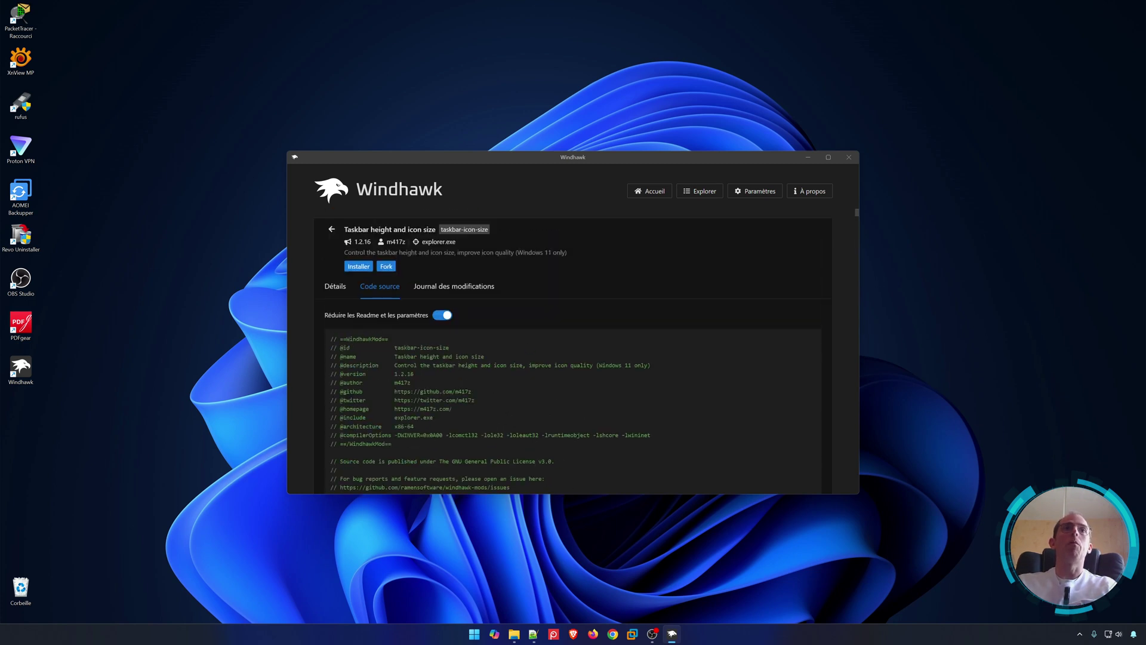
Step: Return to the details of the "Taskbar height and icon size" mod and install it, accepting the risks
{"action": "left_click", "coordinate": [334, 287]}
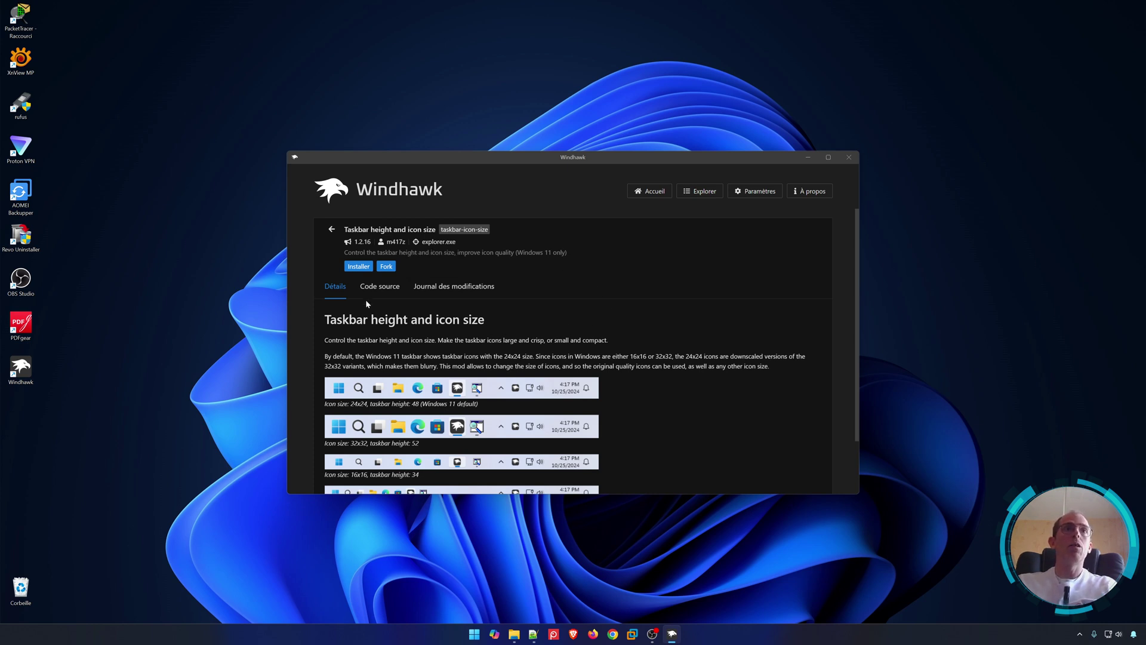
{"action": "left_click", "coordinate": [358, 266]}
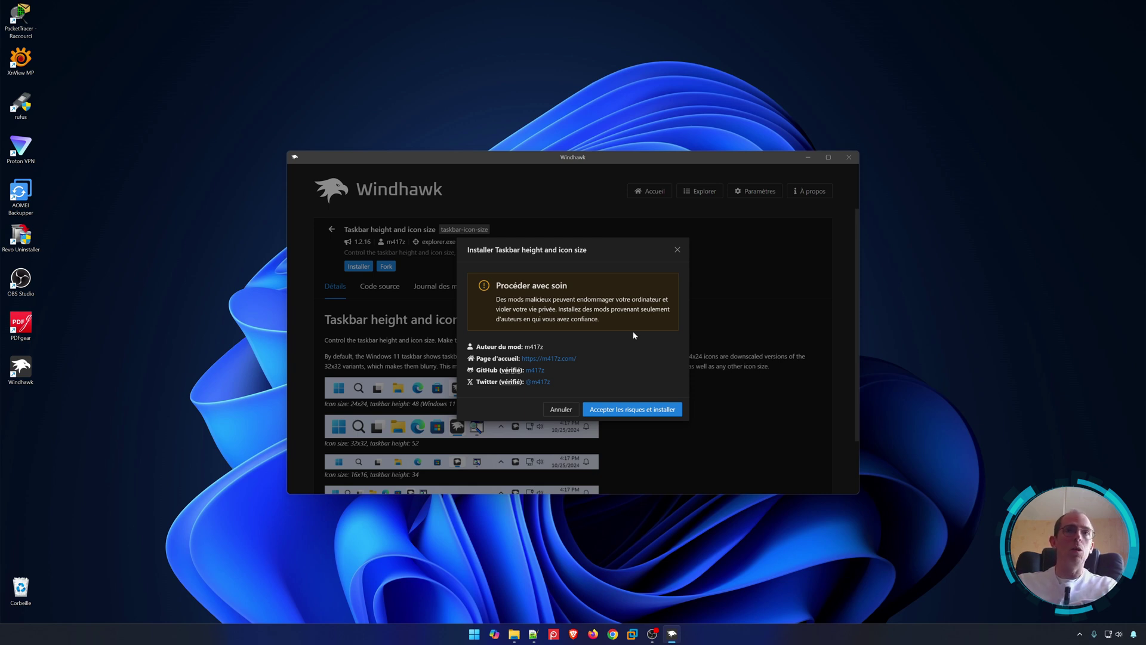
{"action": "left_click", "coordinate": [628, 409]}
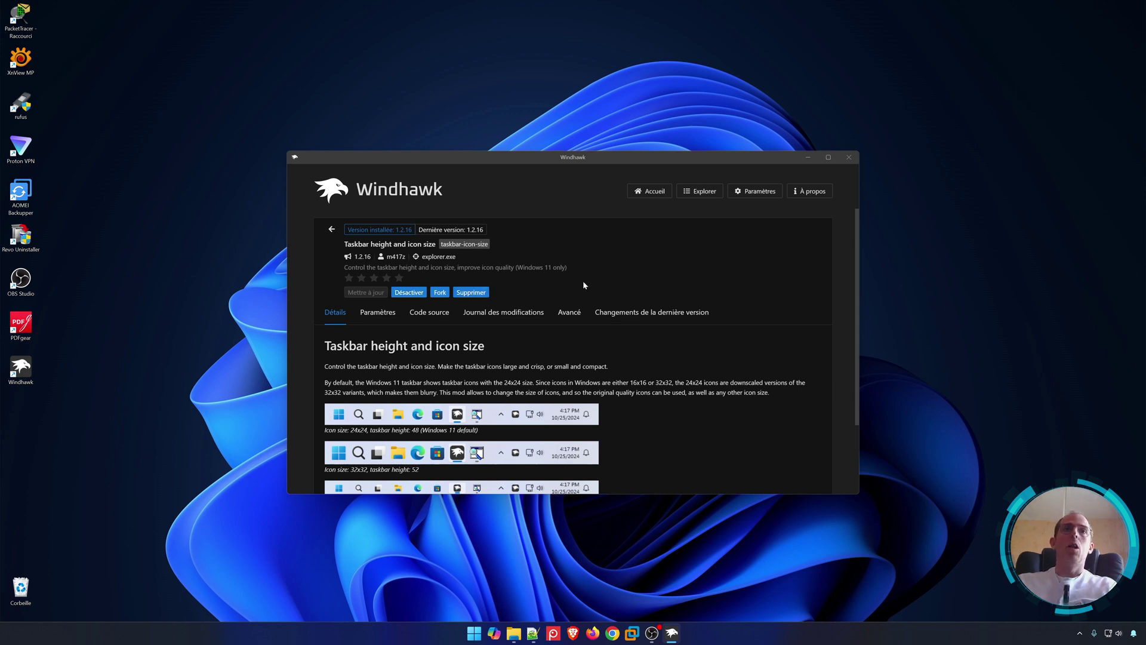
Step: Set the installed mod's taskbar height to 60 pixels in its settings and save them
{"action": "left_click", "coordinate": [378, 312]}
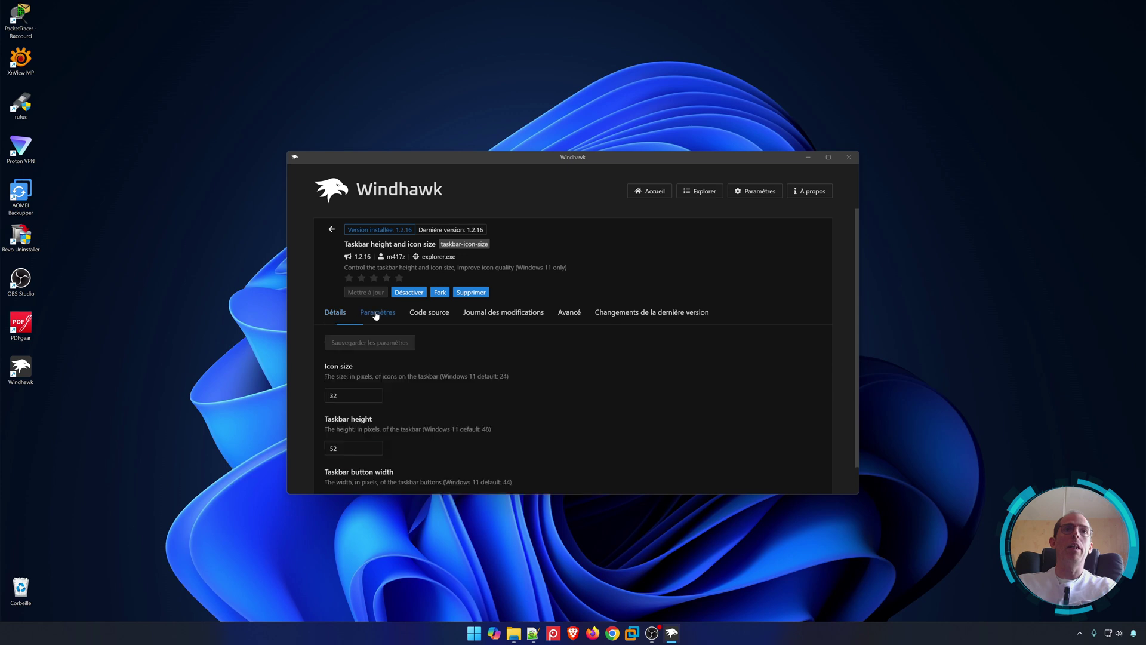
{"action": "scroll", "coordinate": [529, 376], "scroll_direction": "down", "scroll_amount": 1}
{"action": "scroll", "coordinate": [529, 376], "scroll_direction": "down", "scroll_amount": 1}
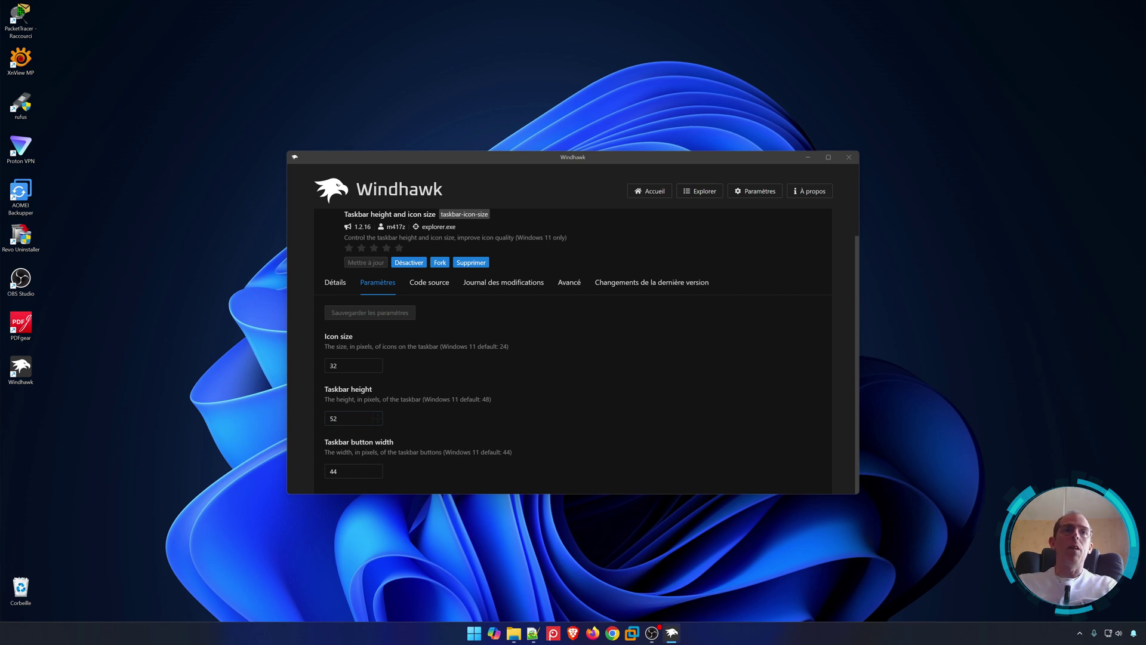
{"action": "double_click", "coordinate": [334, 419]}
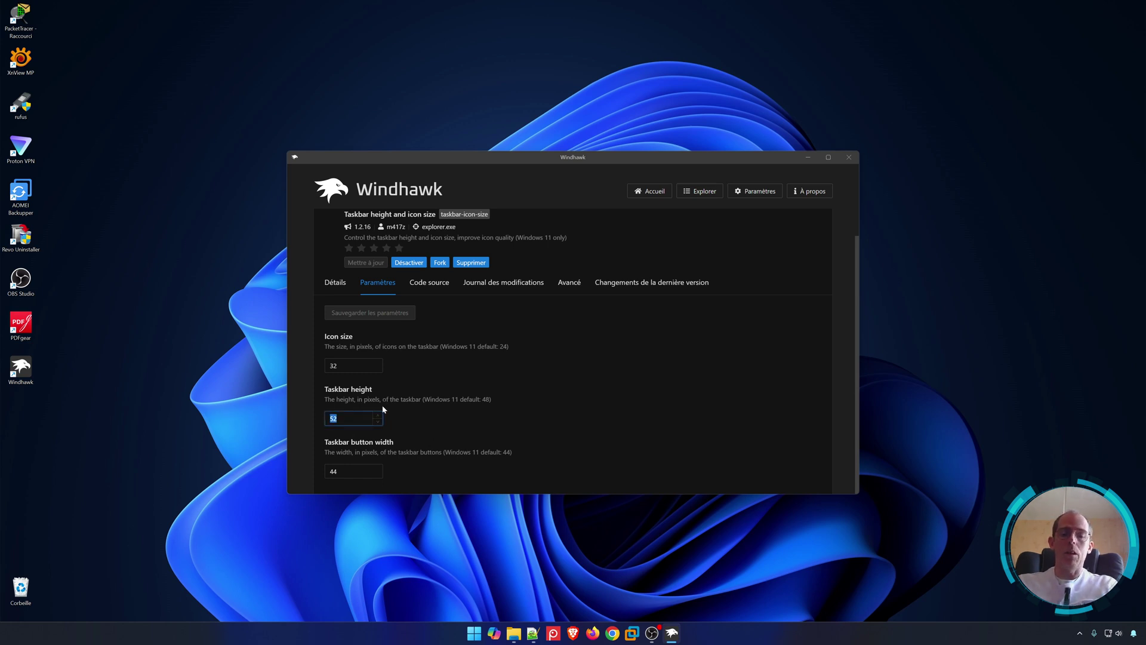
{"action": "type", "text": "60"}
{"action": "left_click", "coordinate": [391, 316]}
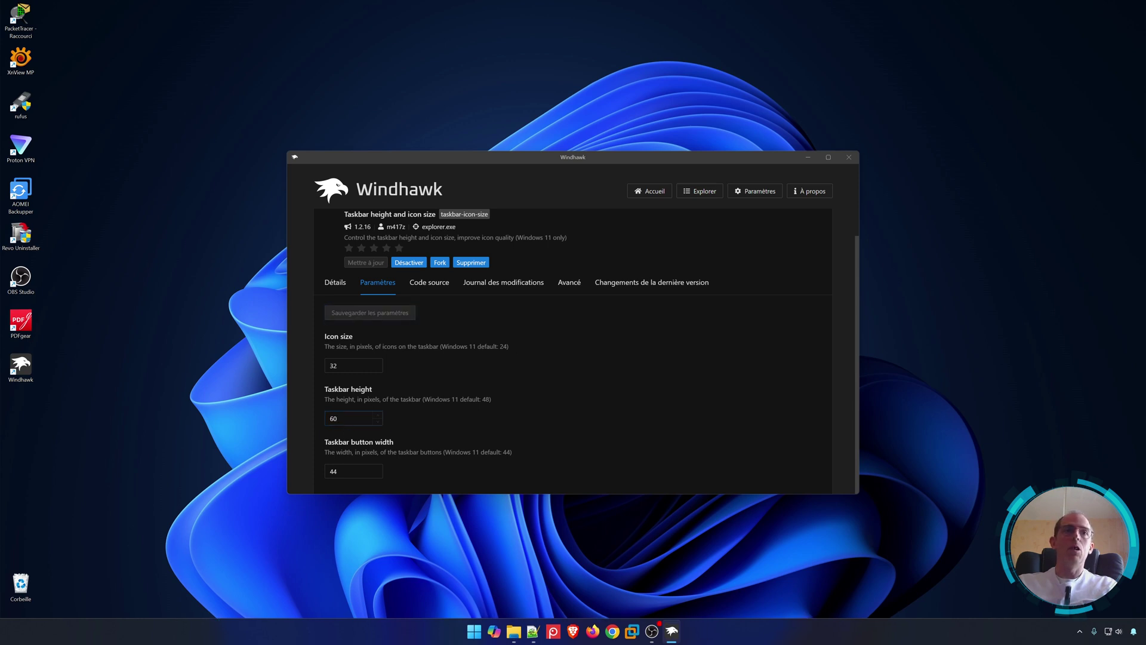
Step: Raise the taskbar height to 80 pixels and save the mod's settings
{"action": "left_click_drag", "start_coordinate": [351, 419], "coordinate": [287, 417]}
{"action": "type", "text": "80"}
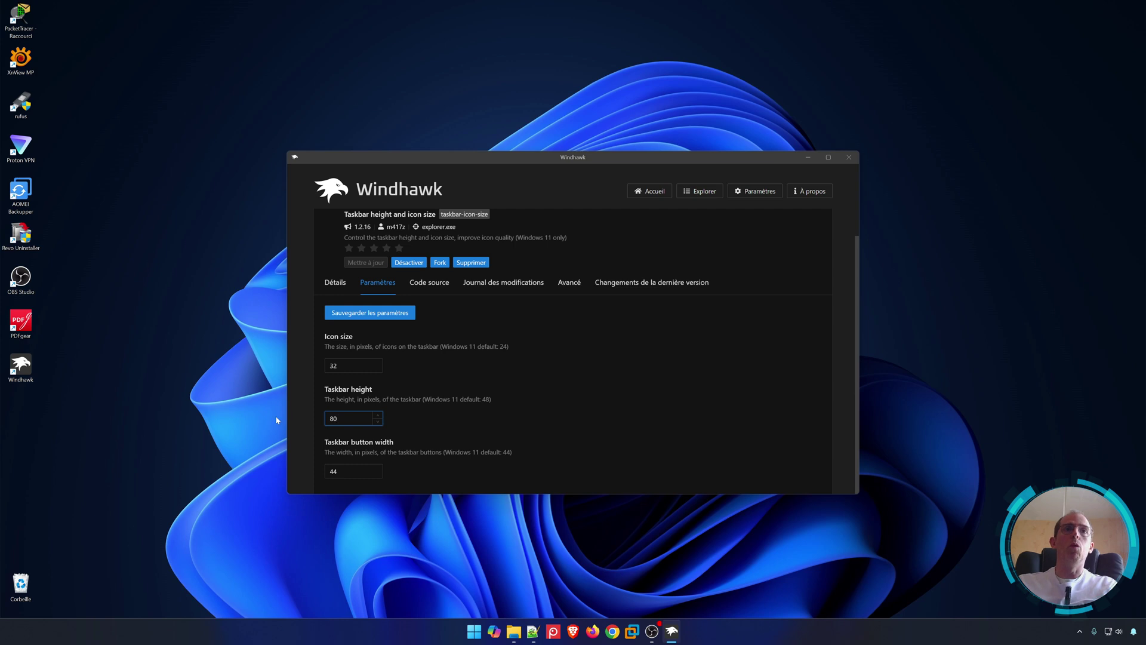
{"action": "left_click", "coordinate": [368, 317]}
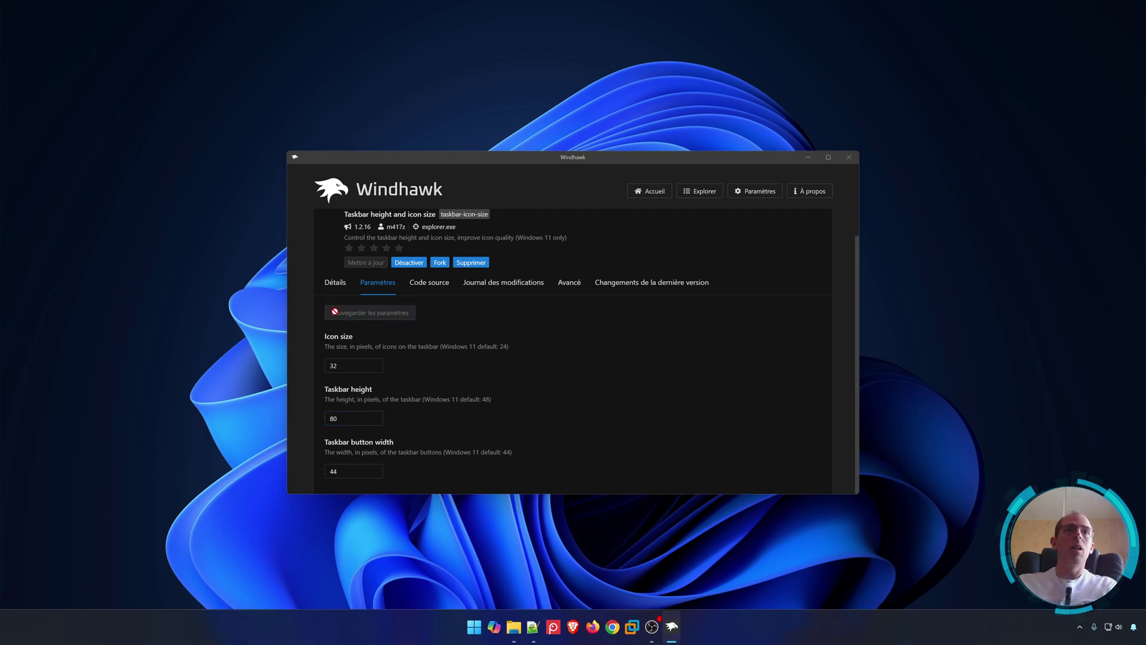
Step: Set the taskbar icon size to 50 pixels, after first entering 40, and save the mod's settings
{"action": "left_click_drag", "start_coordinate": [351, 366], "coordinate": [291, 374]}
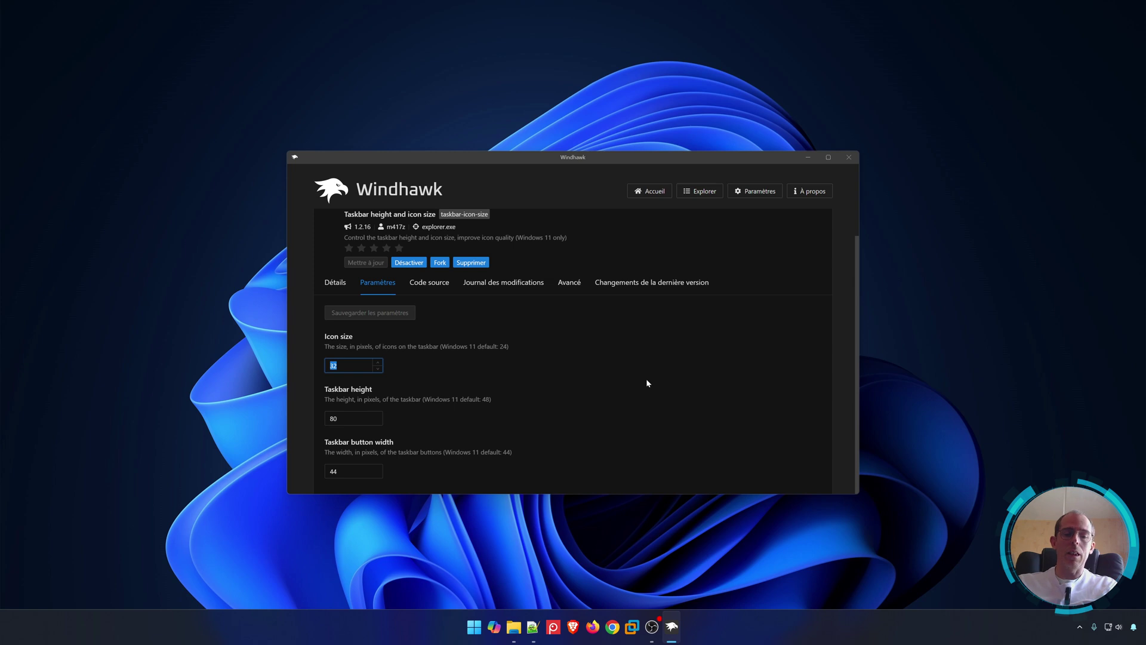
{"action": "type", "text": "40"}
{"action": "type", "text": "50"}
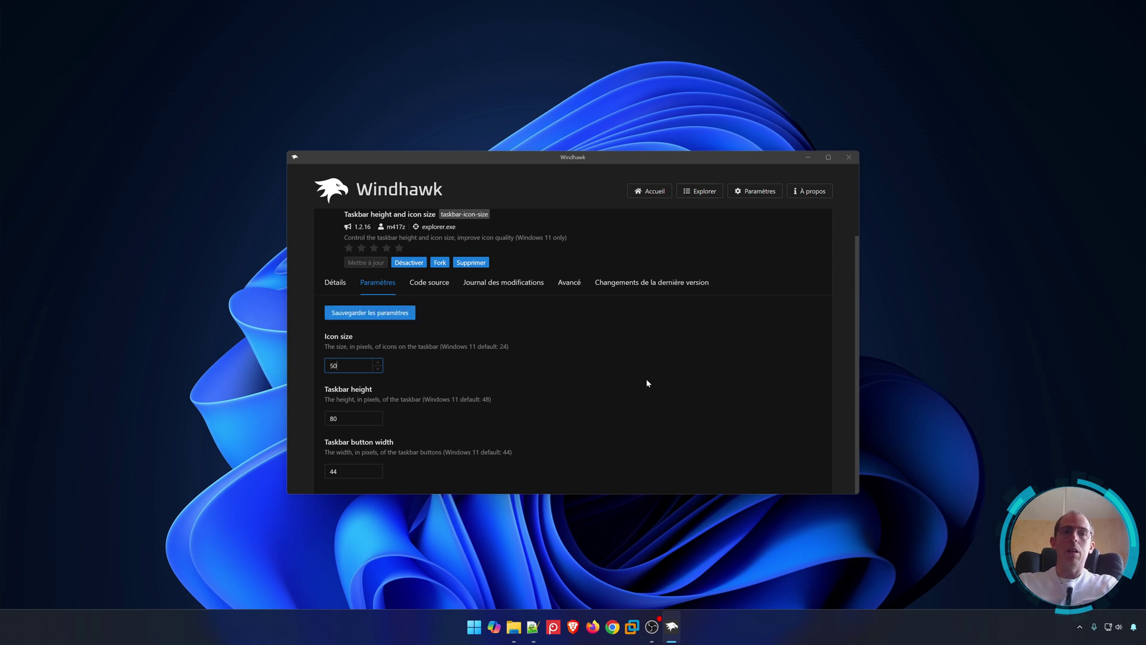
{"action": "left_click", "coordinate": [371, 317]}
{"action": "left_click", "coordinate": [370, 317]}
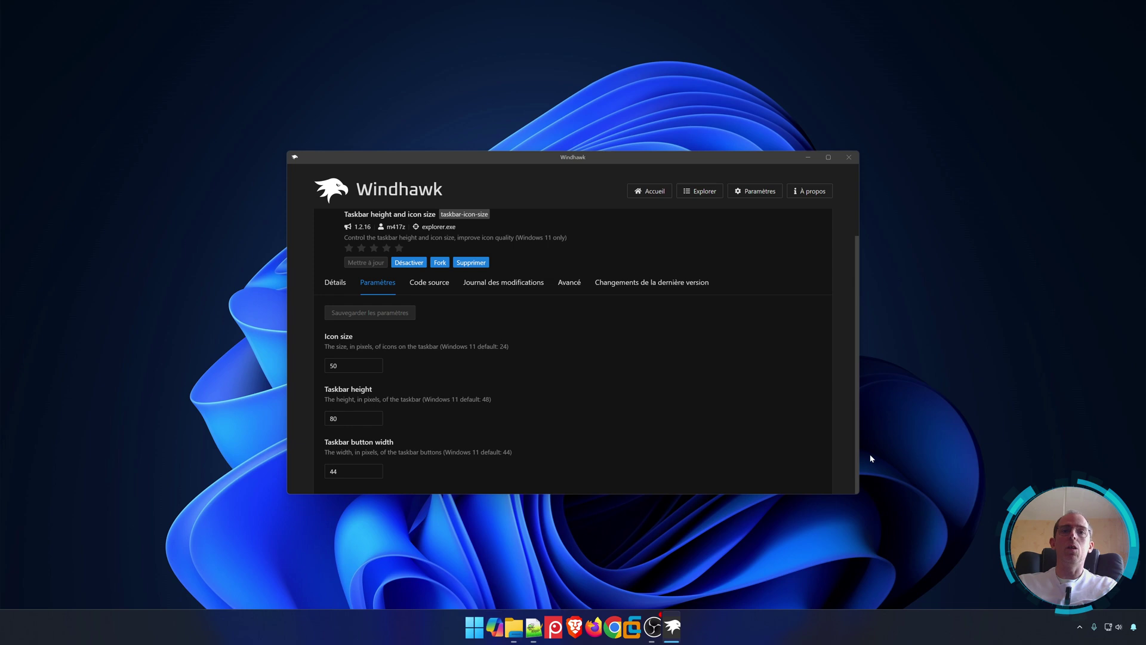
Step: Reduce the taskbar height to 50 pixels and save the mod's settings
{"action": "key", "text": "ctrl+a"}
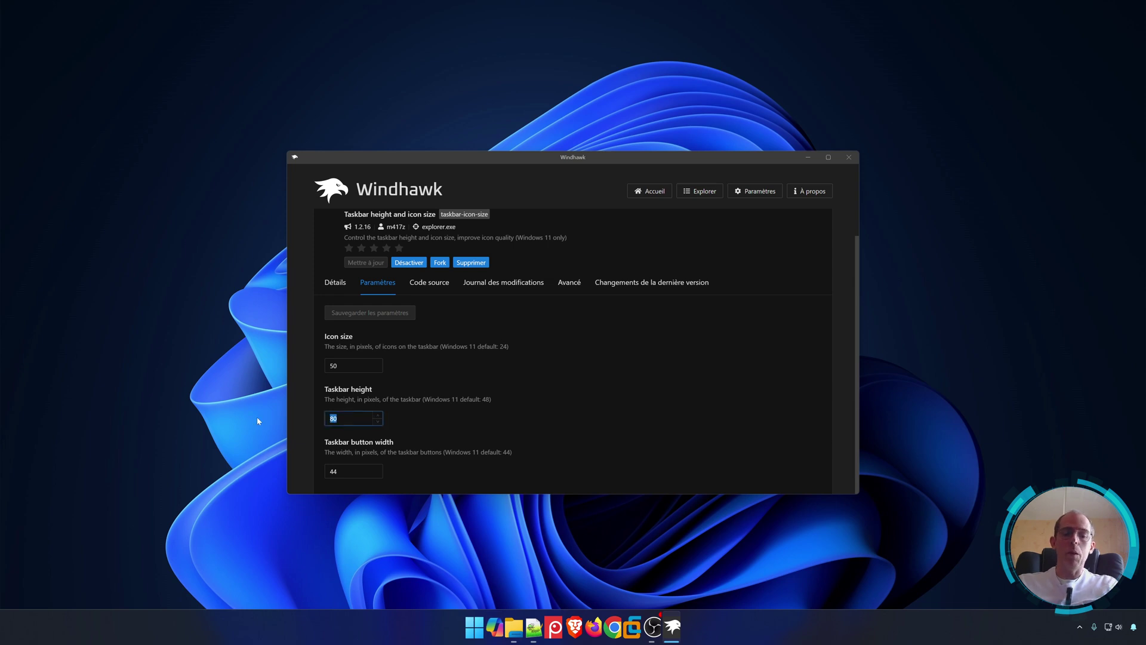
{"action": "type", "text": "50"}
{"action": "left_click", "coordinate": [387, 316]}
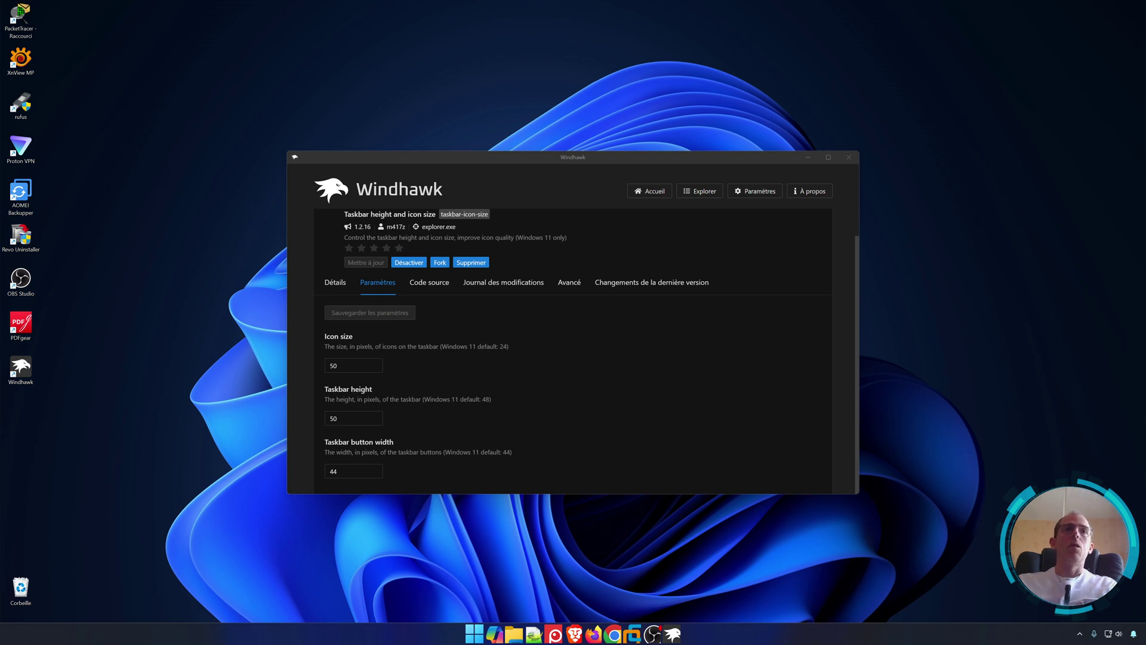
Step: Restore the Windows 11 default values, icon size 24 and taskbar height 48, and save the mod's settings
{"action": "left_click", "coordinate": [351, 365]}
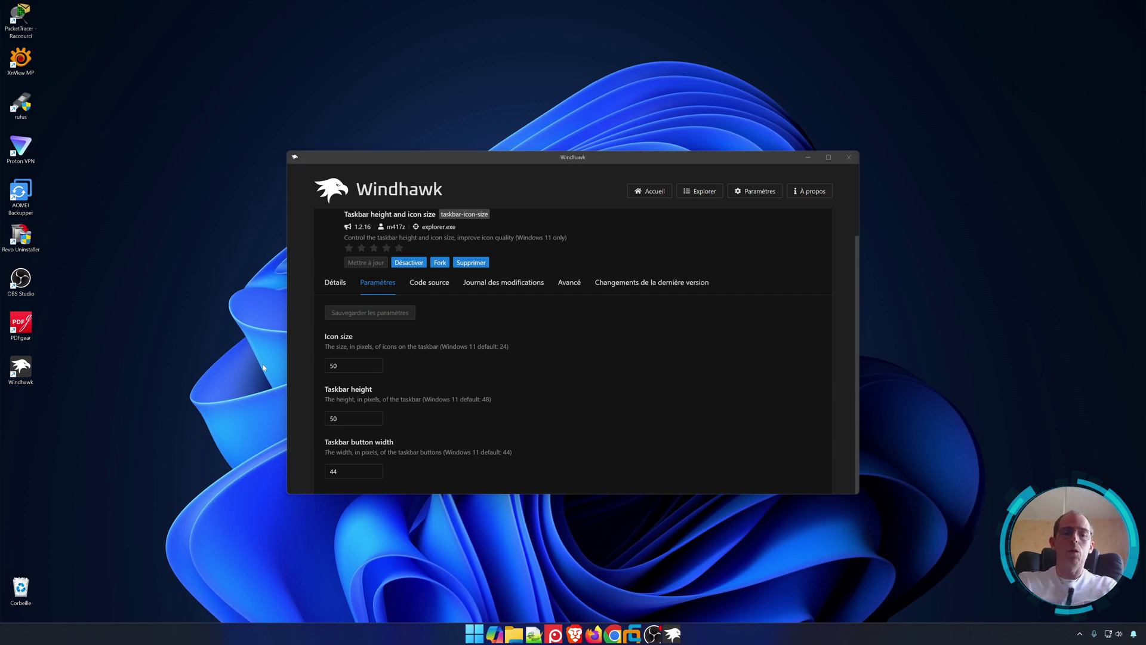
{"action": "key", "text": "Tab"}
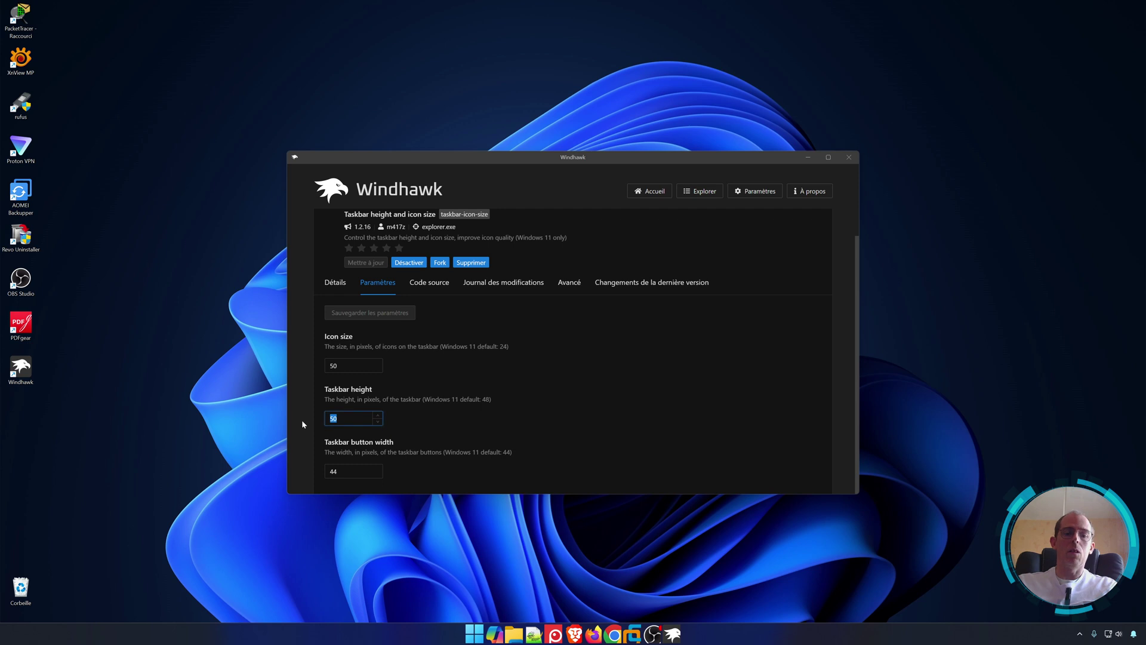
{"action": "type", "text": "48"}
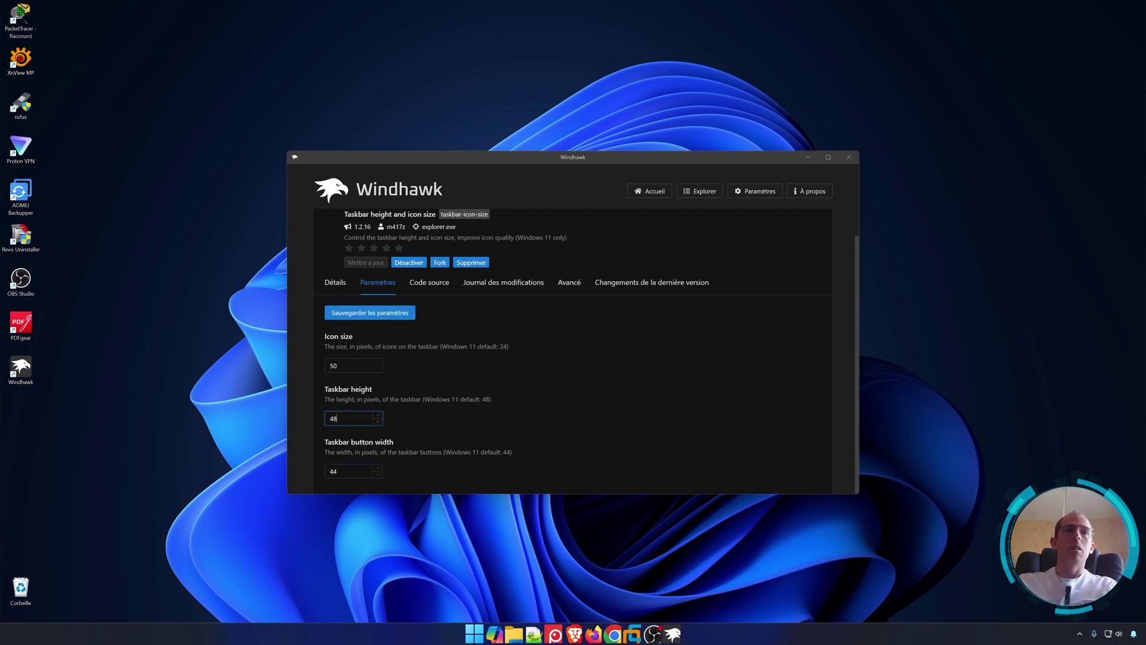
{"action": "key", "text": "Tab"}
{"action": "left_click", "coordinate": [380, 315]}
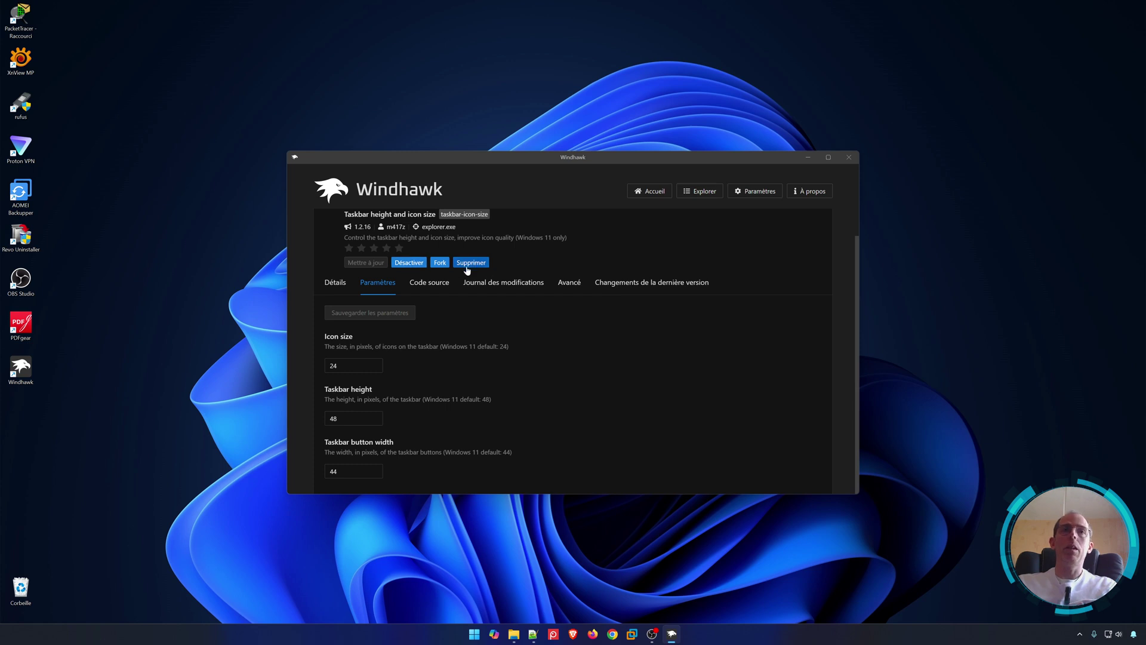
Step: Disable the "Taskbar height and icon size" mod on the home page and delete it from the installed mods
{"action": "left_click", "coordinate": [651, 191]}
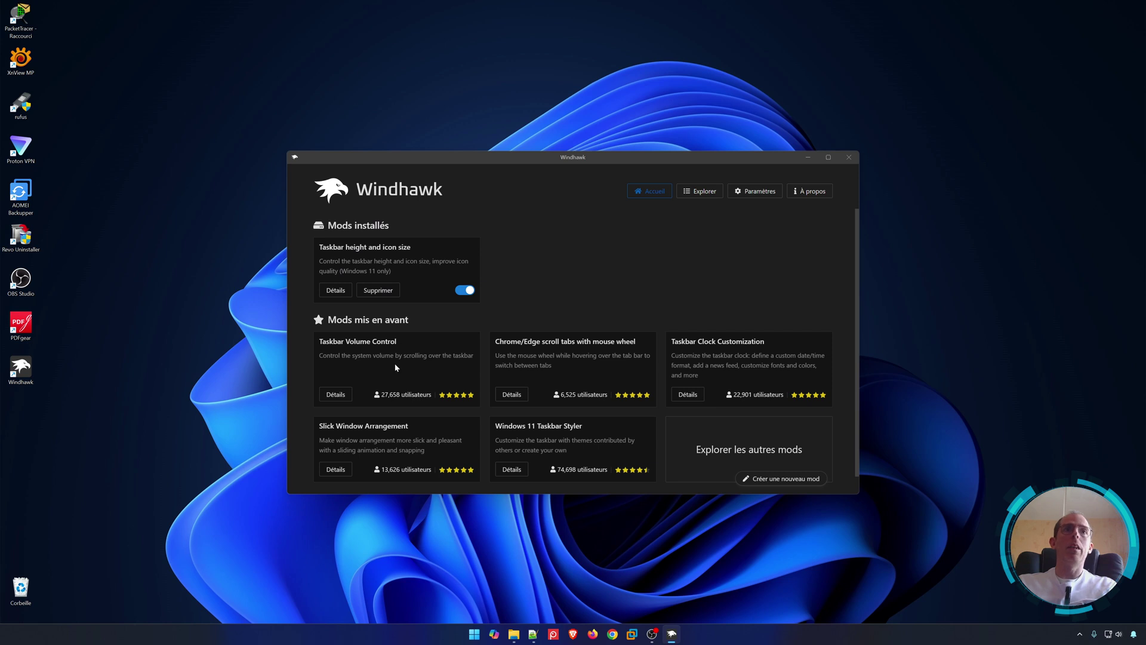
{"action": "left_click", "coordinate": [469, 290]}
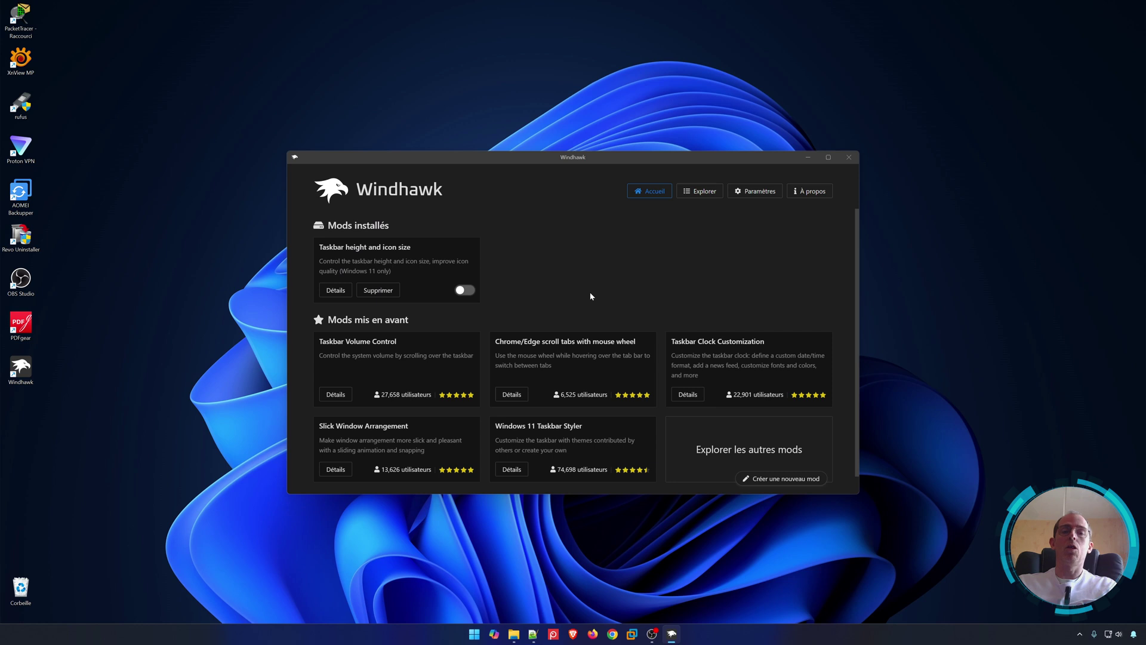
{"action": "left_click", "coordinate": [378, 290]}
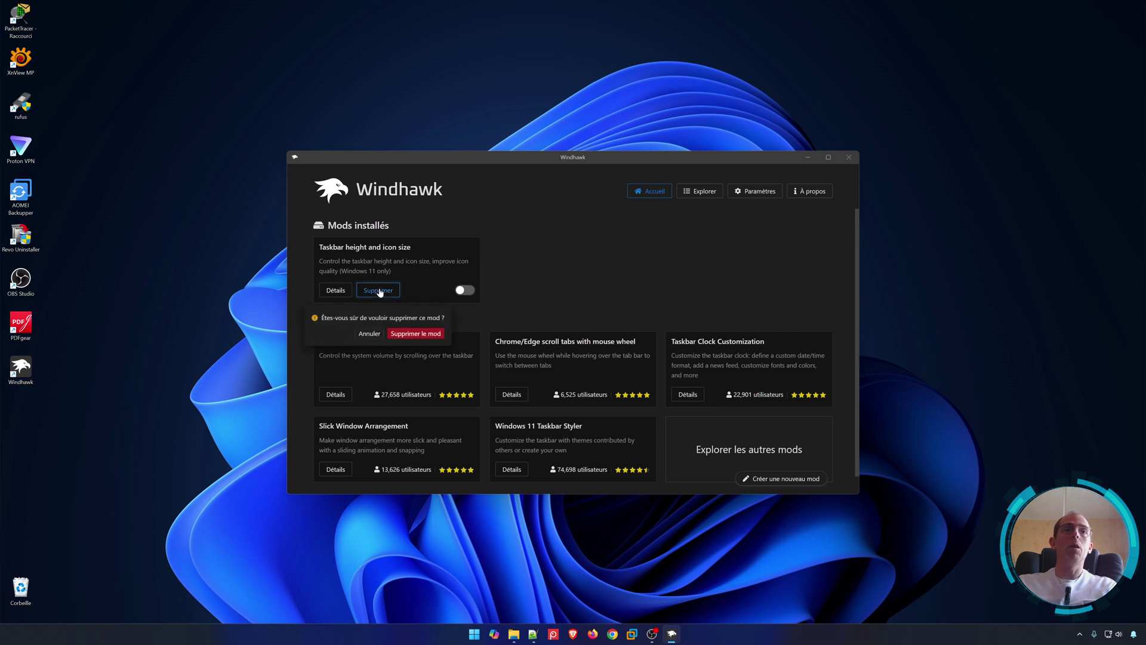
{"action": "left_click", "coordinate": [418, 334]}
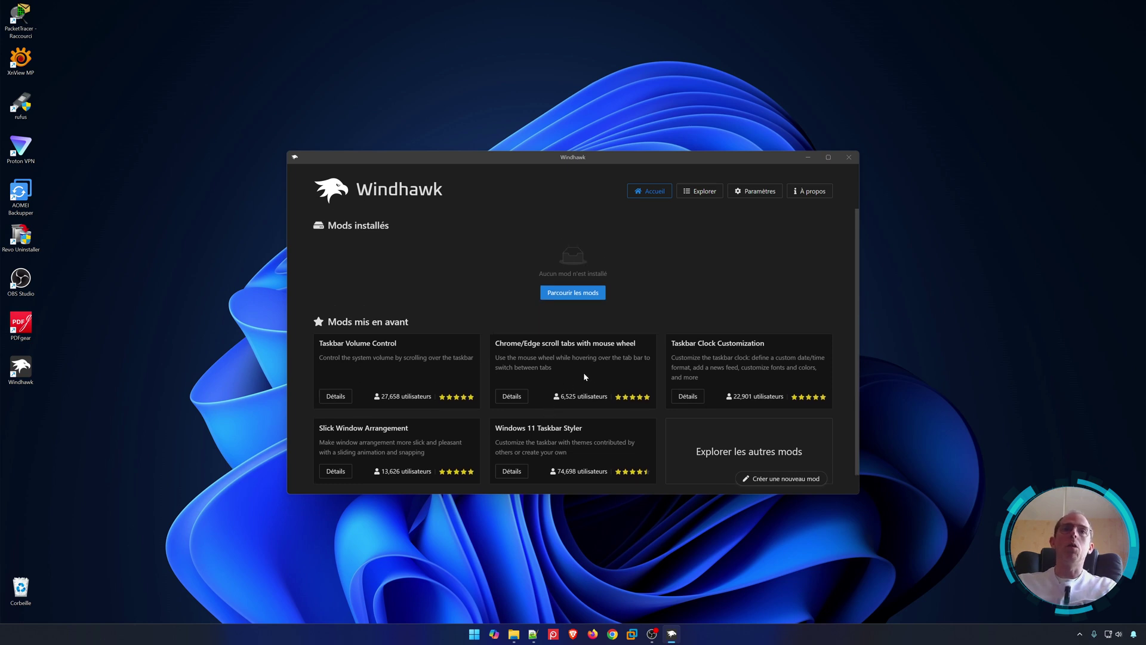
Step: Open the mod catalogue and compare user numbers and ratings from the most popular mods to the last entries
{"action": "scroll", "coordinate": [582, 372], "scroll_direction": "down", "scroll_amount": 1}
{"action": "scroll", "coordinate": [592, 301], "scroll_direction": "up", "scroll_amount": 1}
{"action": "left_click", "coordinate": [591, 297]}
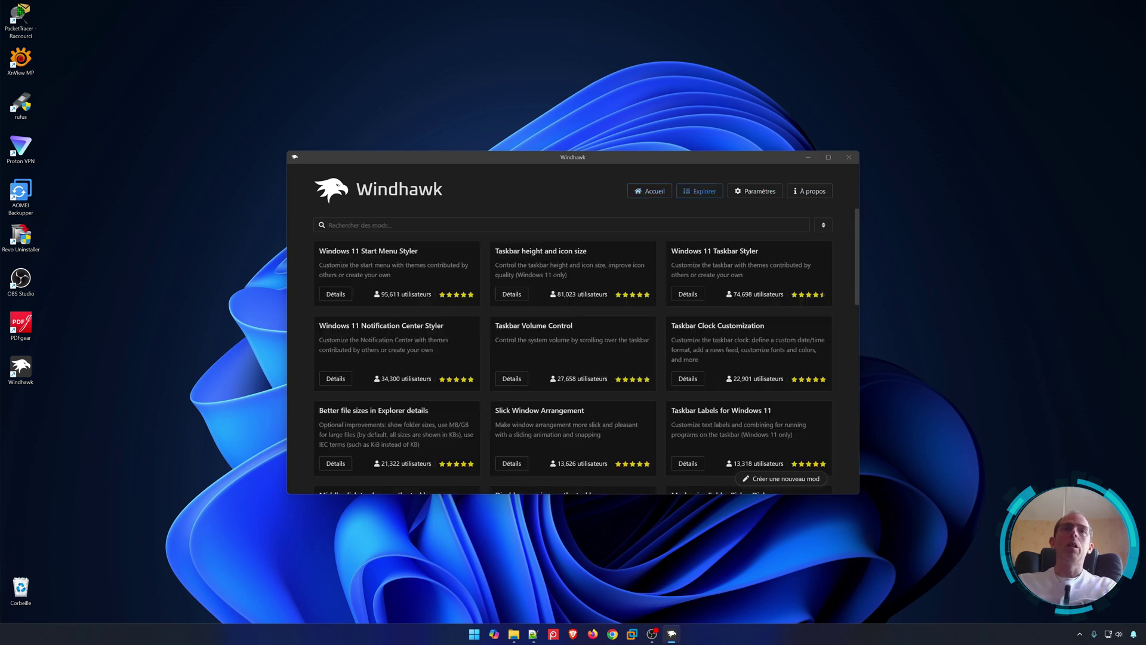
{"action": "left_click_drag", "start_coordinate": [380, 294], "coordinate": [417, 294]}
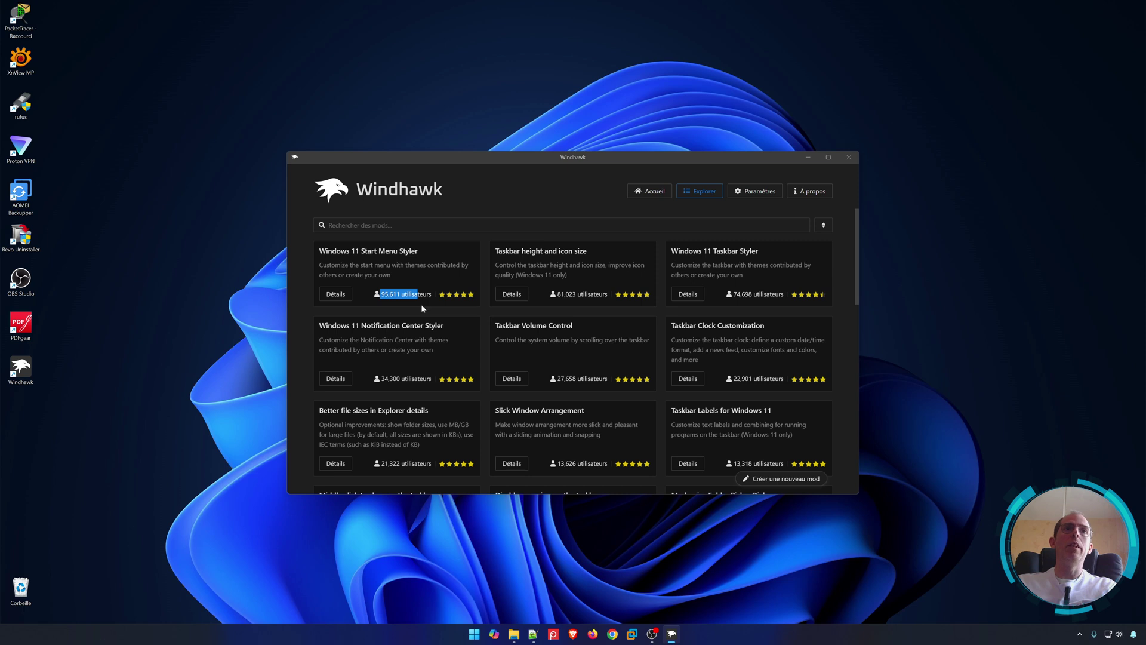
{"action": "left_click", "coordinate": [432, 275]}
{"action": "scroll", "coordinate": [570, 307], "scroll_direction": "down", "scroll_amount": 20}
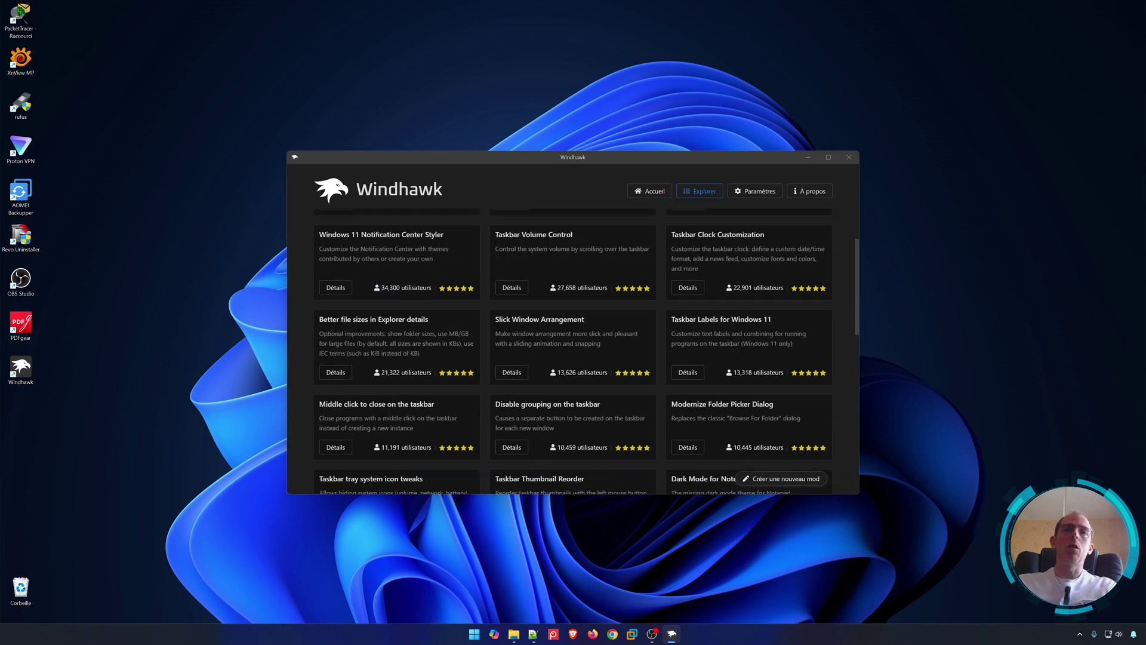
{"action": "scroll", "coordinate": [589, 309], "scroll_direction": "down", "scroll_amount": 10}
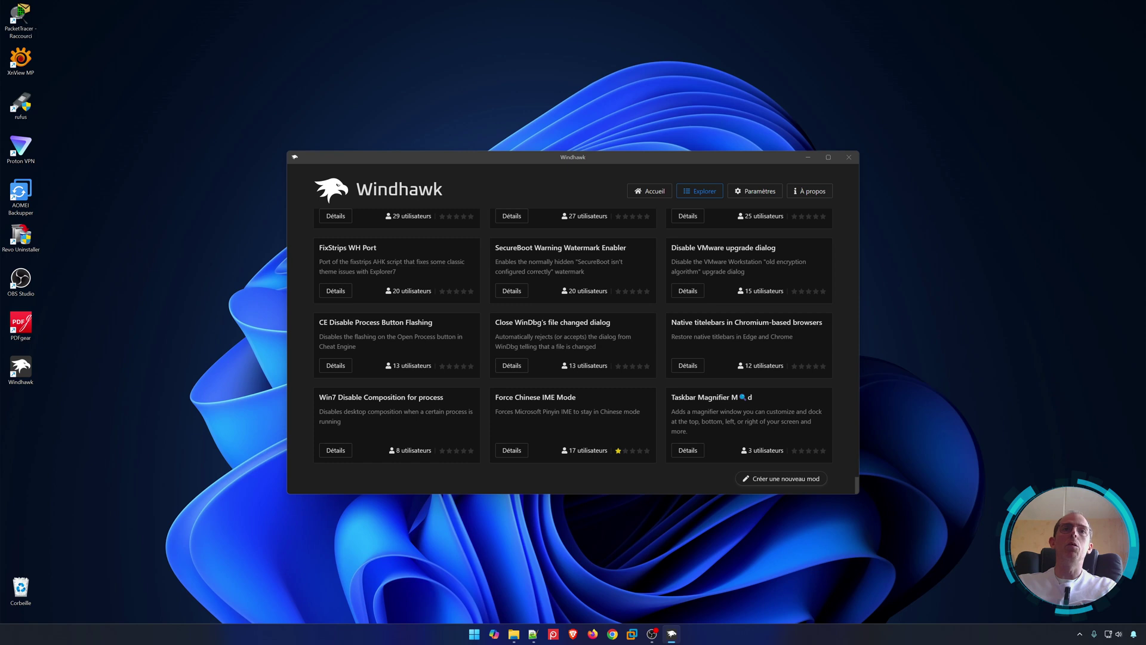
Step: Examine the details page of the "Force Chinese IME Mode" mod near the end of the catalogue
{"action": "left_click", "coordinate": [508, 450]}
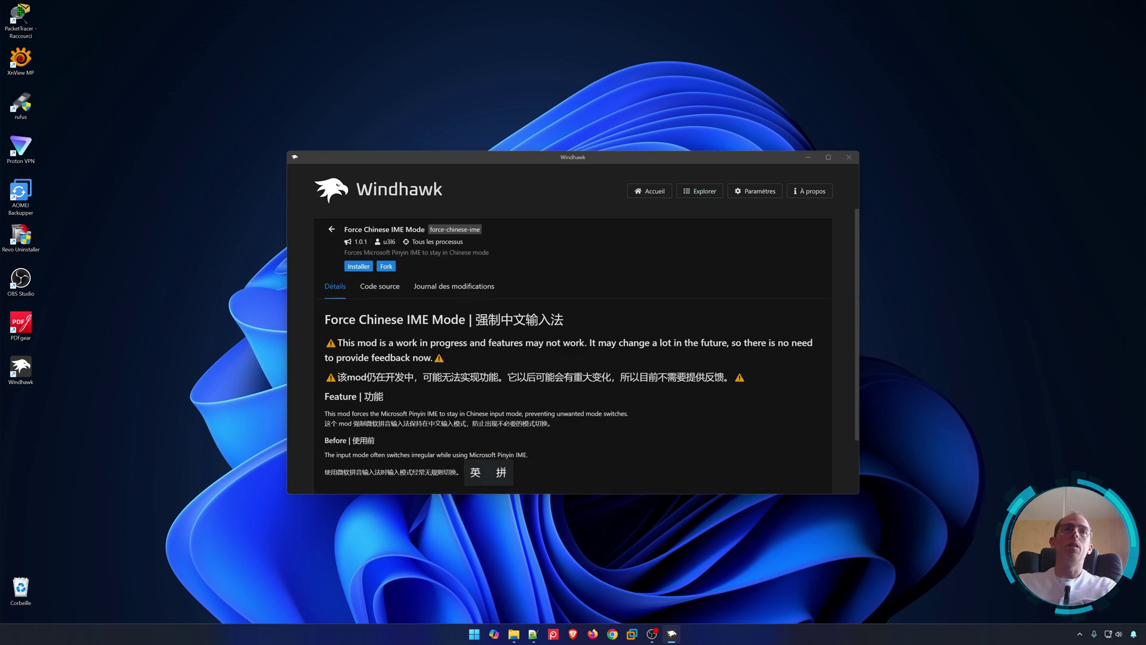
{"action": "scroll", "coordinate": [573, 351], "scroll_direction": "down", "scroll_amount": 1}
{"action": "left_click_drag", "start_coordinate": [365, 297], "coordinate": [451, 311]}
{"action": "left_click", "coordinate": [607, 311]}
{"action": "scroll", "coordinate": [410, 345], "scroll_direction": "down", "scroll_amount": 1}
{"action": "scroll", "coordinate": [402, 329], "scroll_direction": "up", "scroll_amount": 1}
Step: Inspect the source code of the "Force Chinese IME Mode" mod and return to the start of the catalogue
{"action": "left_click", "coordinate": [380, 286]}
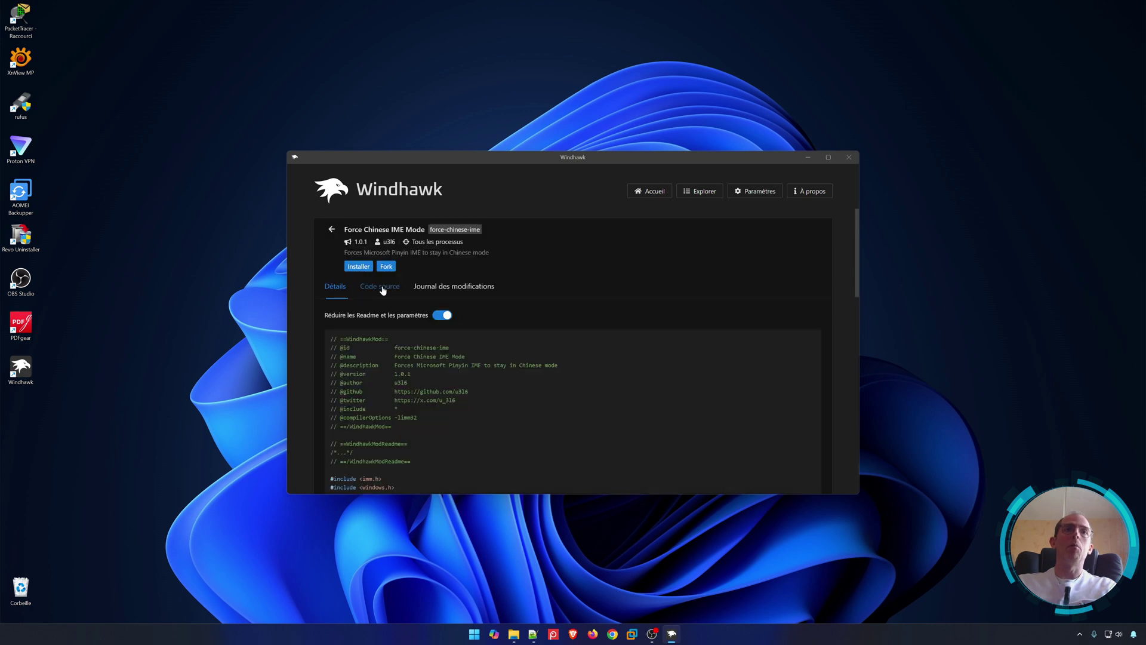
{"action": "scroll", "coordinate": [467, 375], "scroll_direction": "down", "scroll_amount": 1}
{"action": "scroll", "coordinate": [467, 375], "scroll_direction": "down", "scroll_amount": 10}
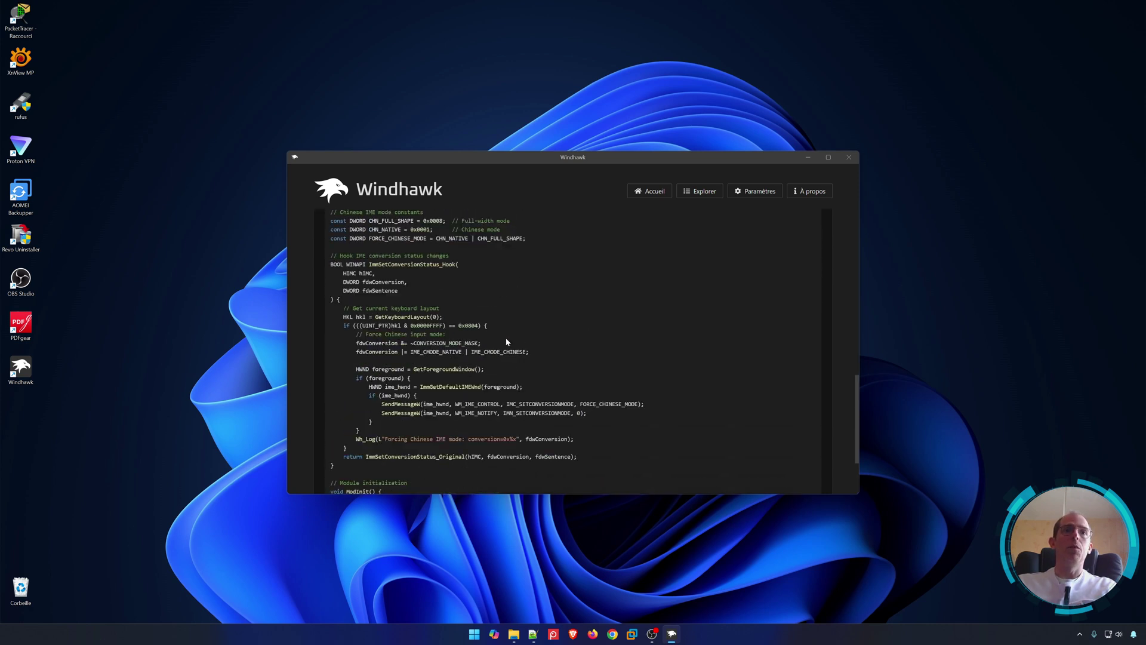
{"action": "scroll", "coordinate": [477, 380], "scroll_direction": "up", "scroll_amount": 10}
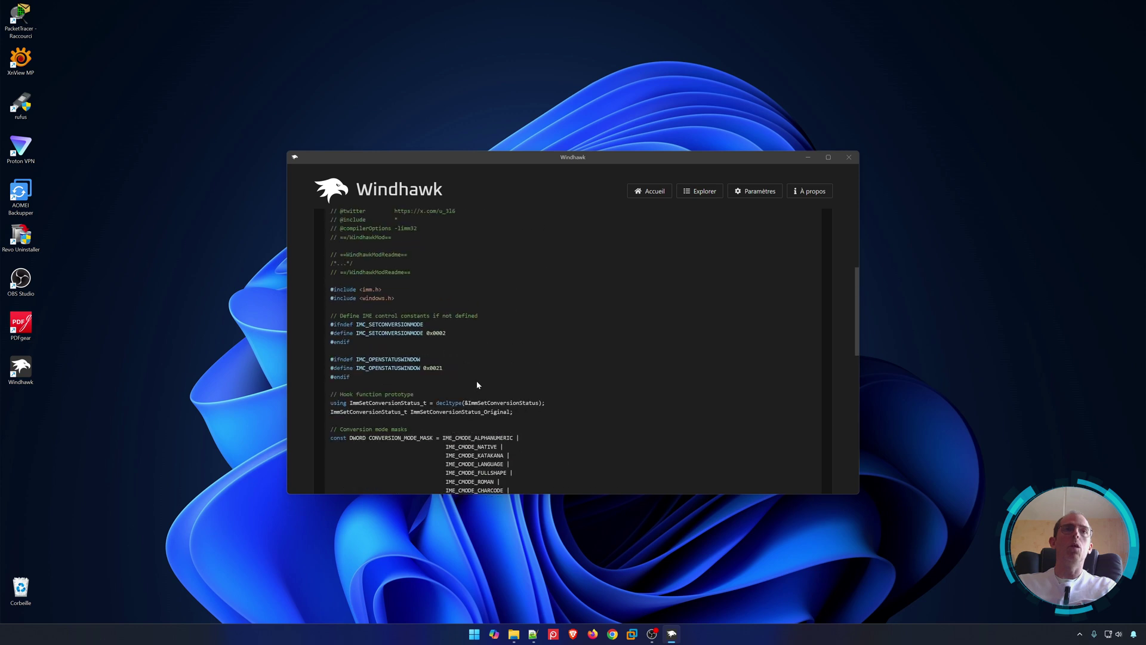
{"action": "key", "text": "alt+Left"}
{"action": "scroll", "coordinate": [518, 277], "scroll_direction": "up", "scroll_amount": 15}
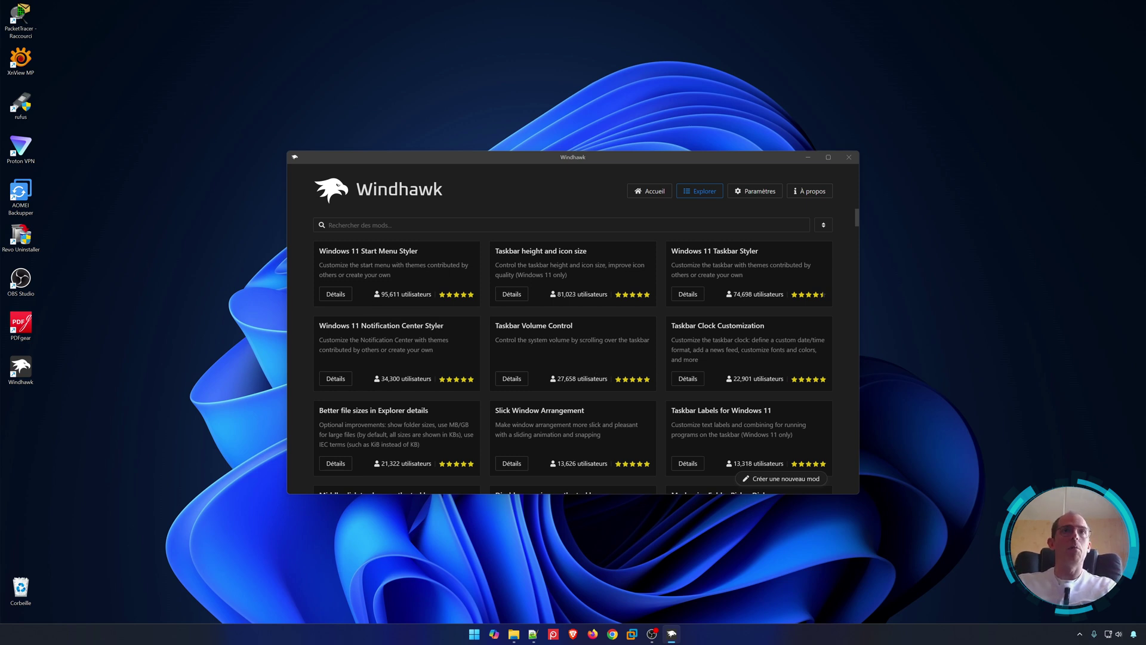
Step: Open the details page of the Windows 11 Taskbar Styler mod and look through its theme previews
{"action": "left_click", "coordinate": [600, 80]}
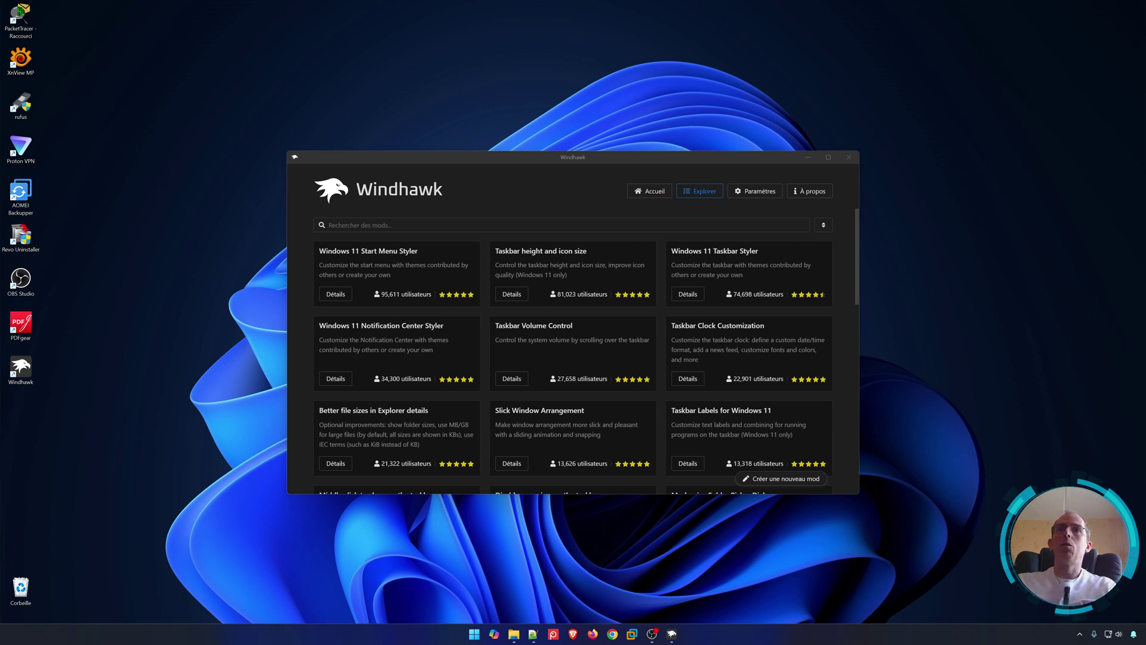
{"action": "left_click_drag", "start_coordinate": [764, 251], "coordinate": [669, 250]}
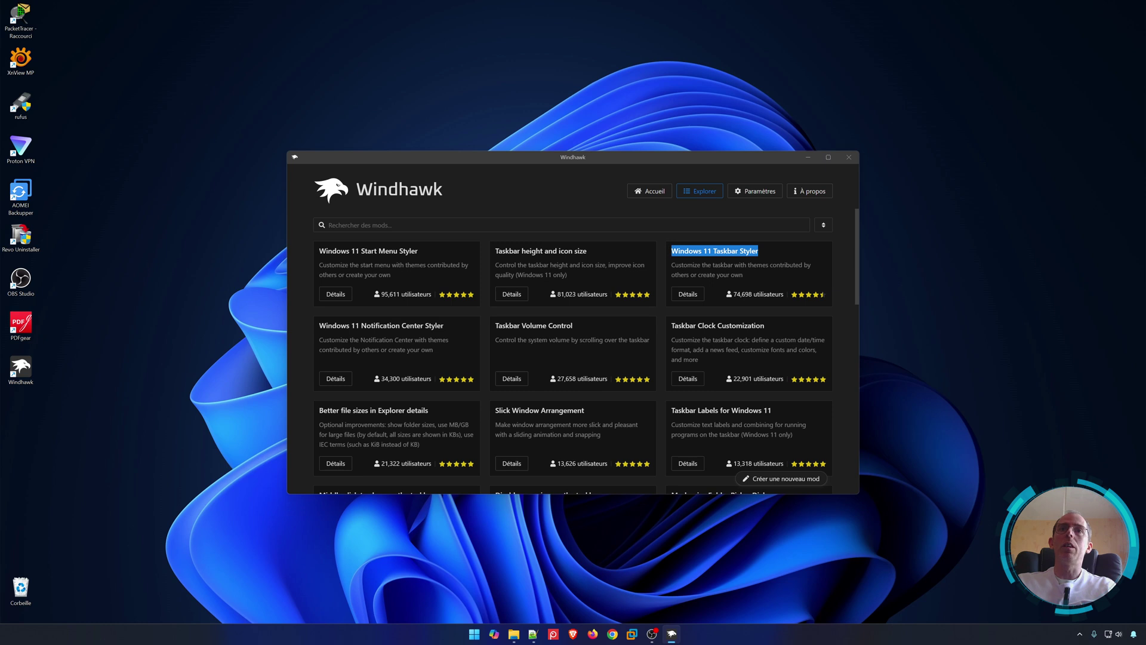
{"action": "left_click", "coordinate": [686, 295]}
{"action": "scroll", "coordinate": [557, 314], "scroll_direction": "down", "scroll_amount": 2}
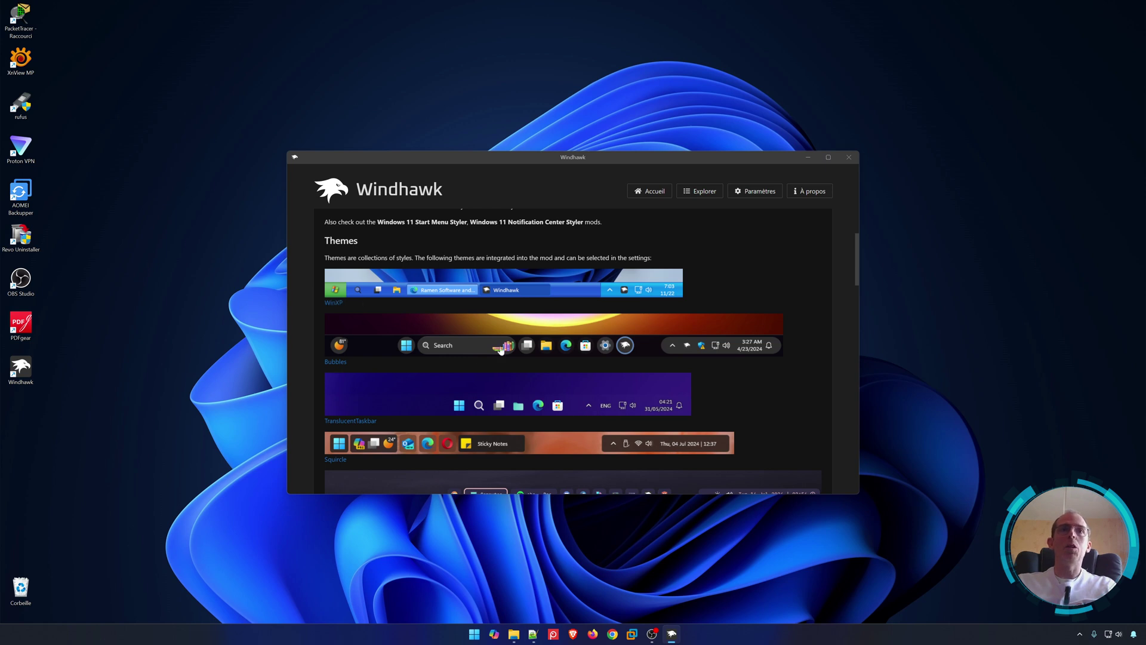
{"action": "scroll", "coordinate": [370, 328], "scroll_direction": "down", "scroll_amount": 1}
{"action": "scroll", "coordinate": [369, 328], "scroll_direction": "down", "scroll_amount": 4}
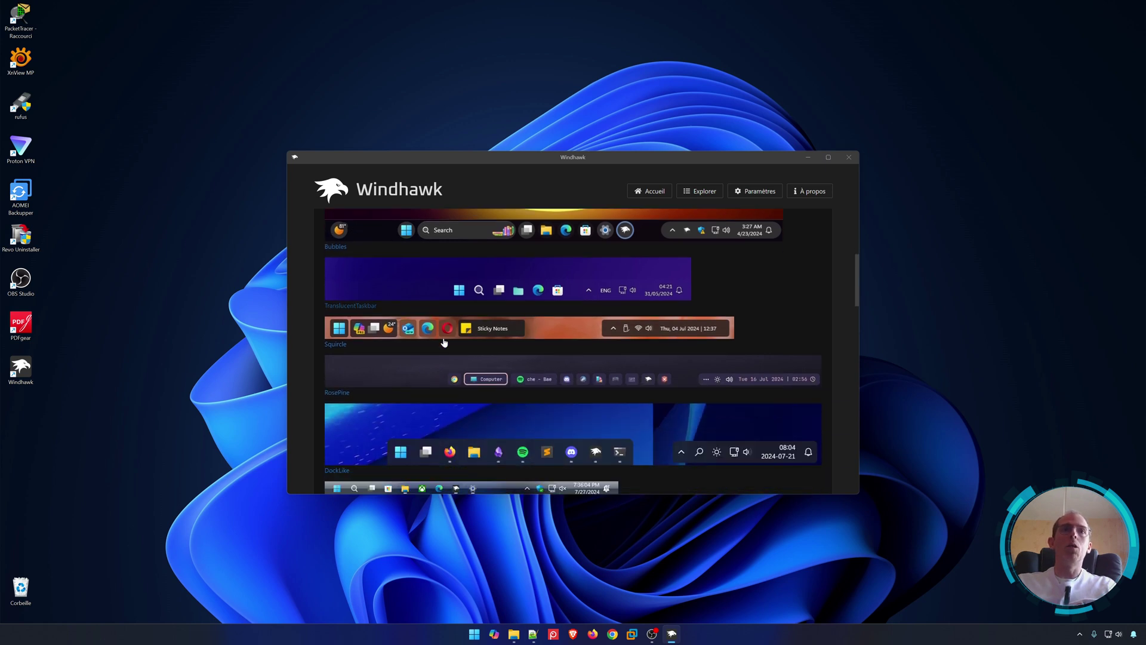
{"action": "scroll", "coordinate": [443, 338], "scroll_direction": "up", "scroll_amount": 1}
{"action": "scroll", "coordinate": [442, 335], "scroll_direction": "up", "scroll_amount": 5}
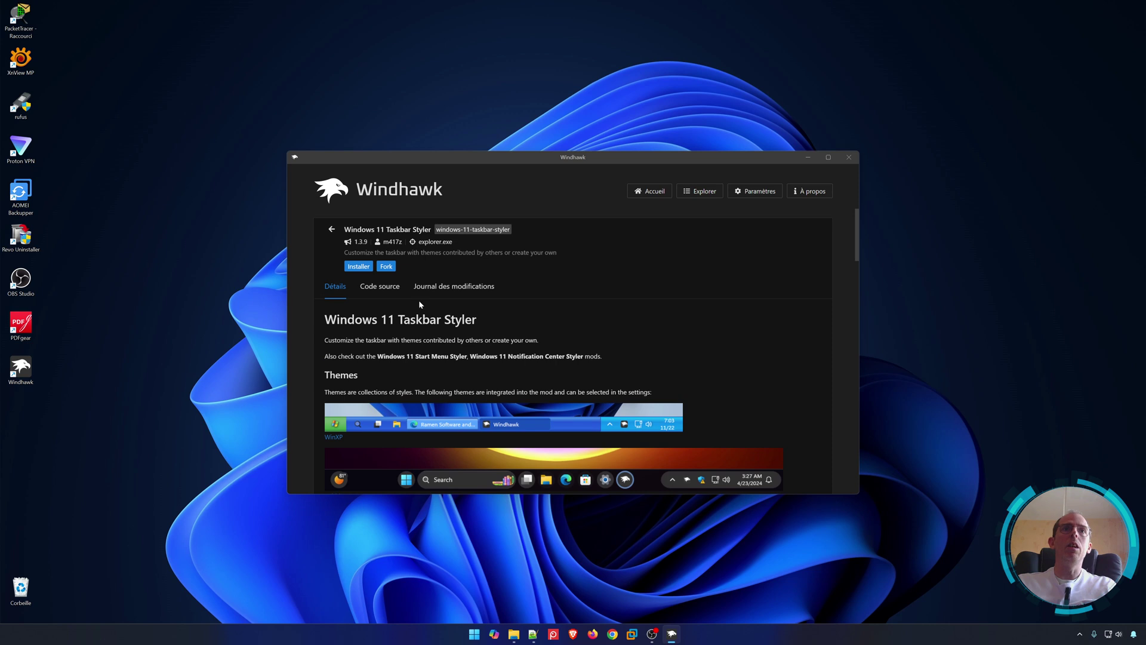
Step: Install the Windows 11 Taskbar Styler mod, accepting the risks, and open its theme settings
{"action": "left_click", "coordinate": [359, 266]}
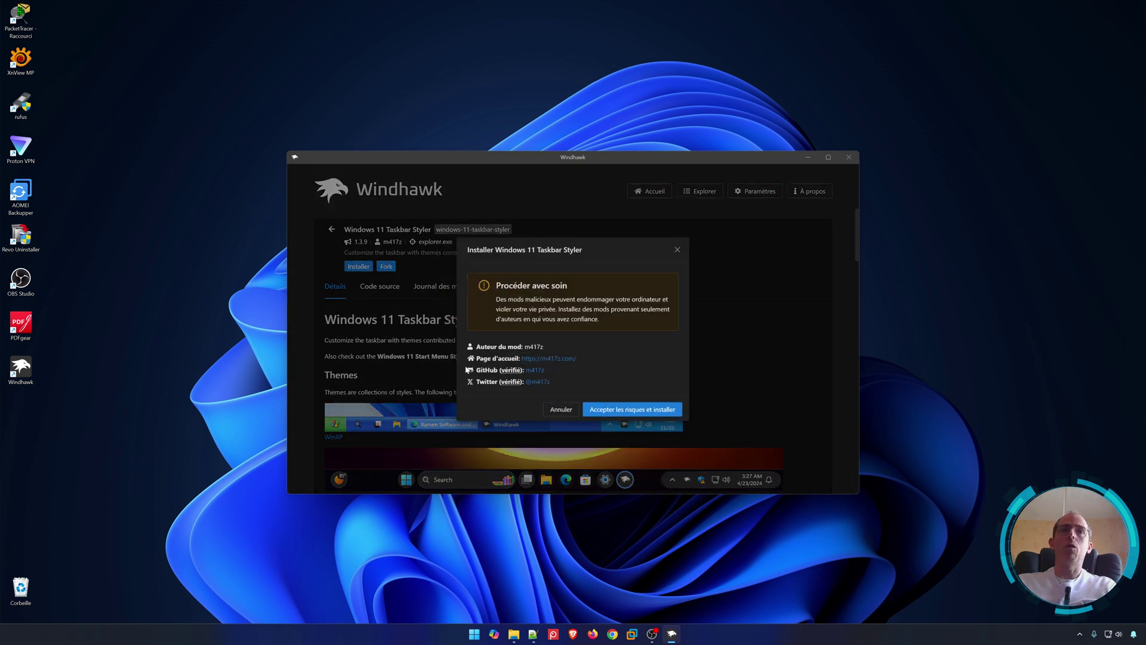
{"action": "left_click", "coordinate": [624, 410]}
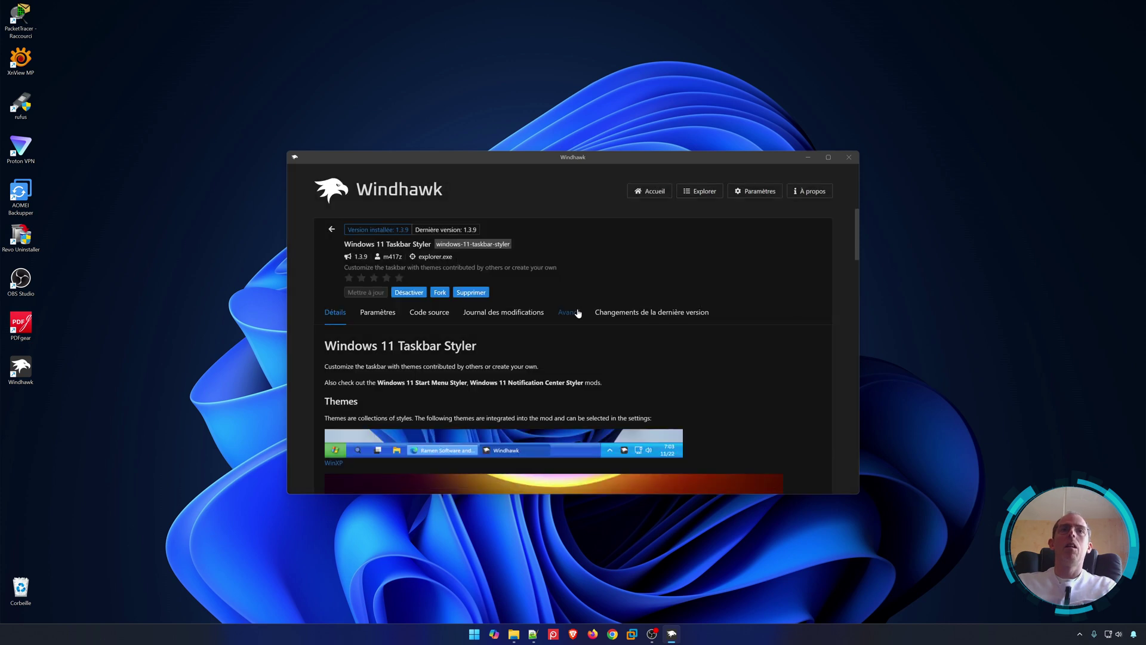
{"action": "left_click", "coordinate": [377, 312]}
{"action": "scroll", "coordinate": [500, 317], "scroll_direction": "down", "scroll_amount": 3}
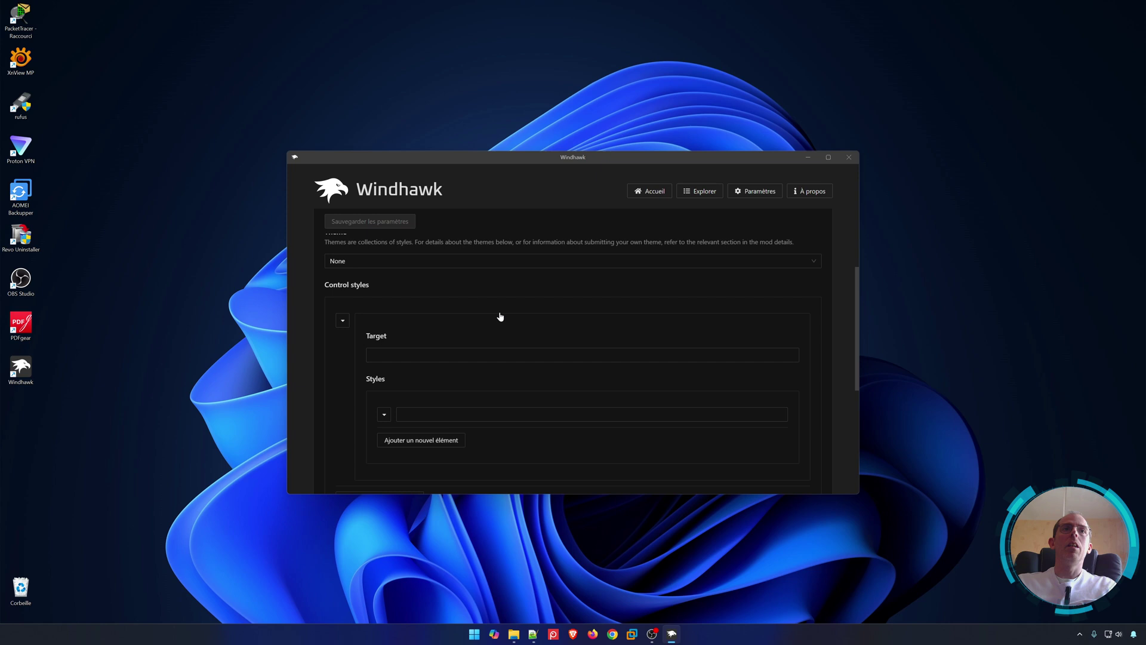
Step: Set the taskbar theme to WinXP, save the mod settings and try out the restyled Start button
{"action": "left_click", "coordinate": [389, 266]}
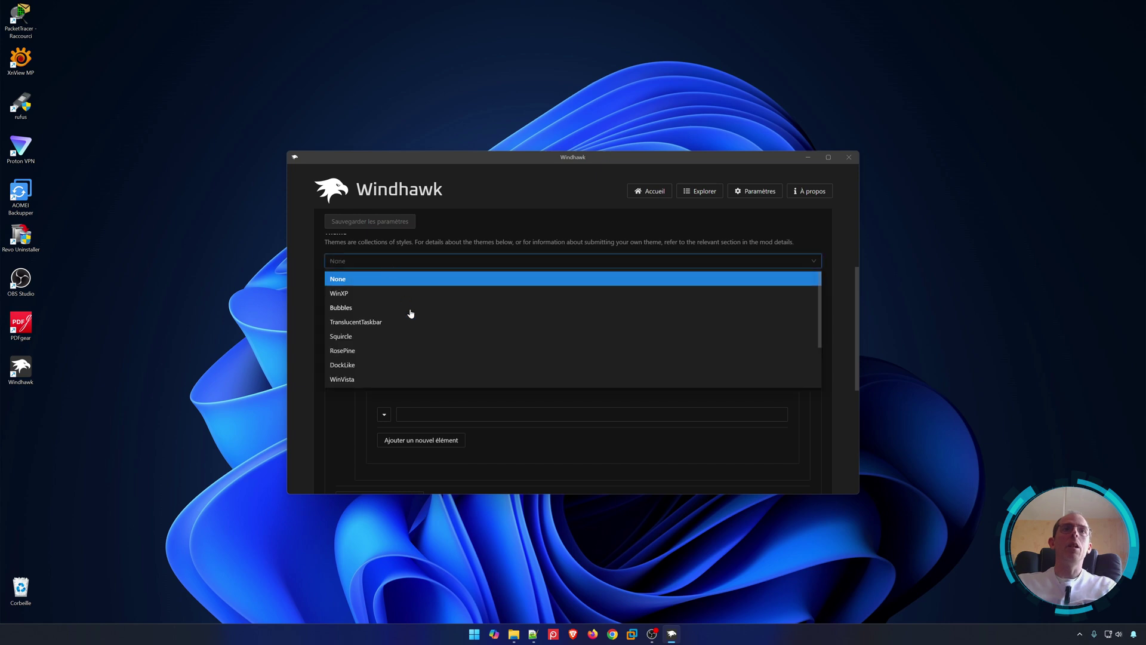
{"action": "scroll", "coordinate": [409, 312], "scroll_direction": "down", "scroll_amount": 2}
{"action": "scroll", "coordinate": [409, 313], "scroll_direction": "up", "scroll_amount": 2}
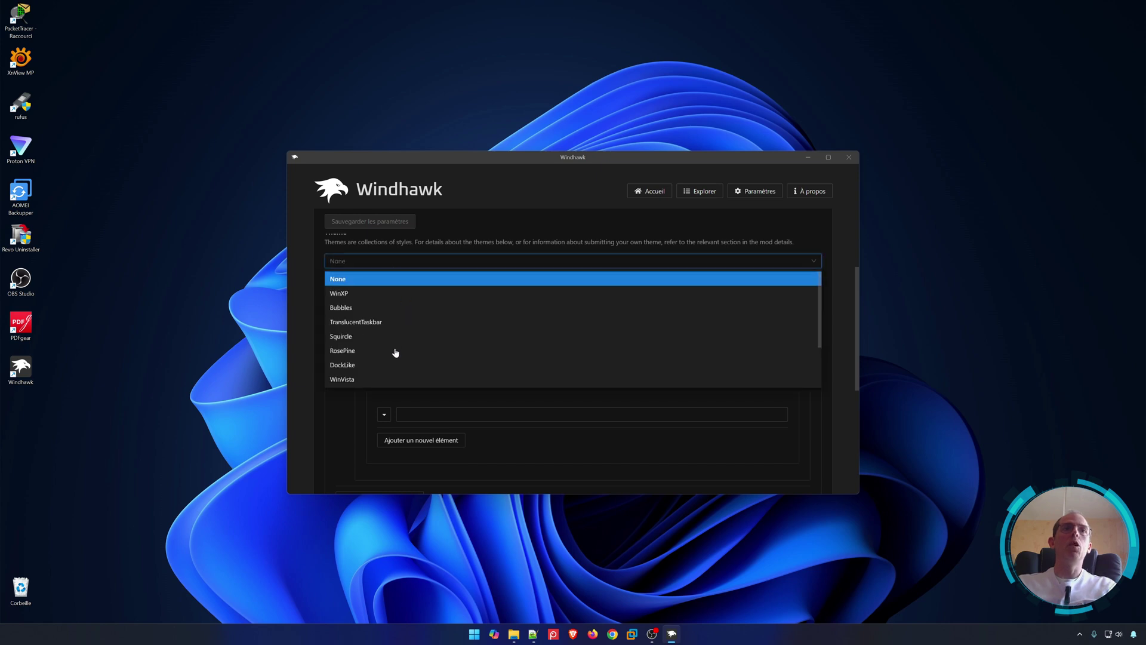
{"action": "left_click", "coordinate": [342, 294]}
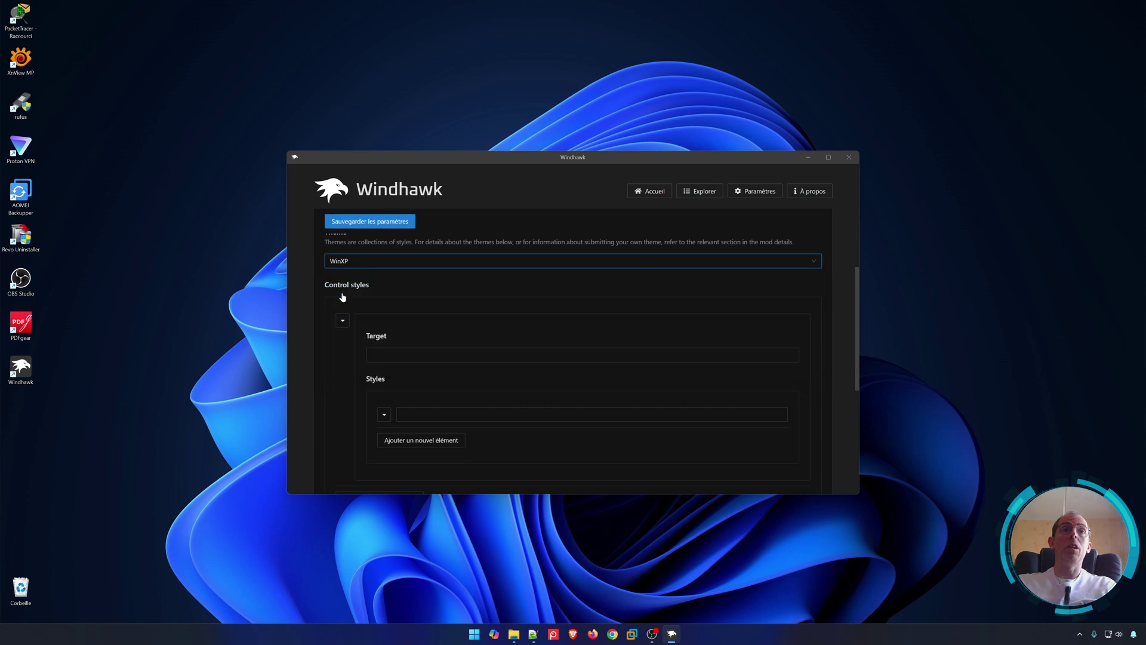
{"action": "left_click", "coordinate": [373, 223]}
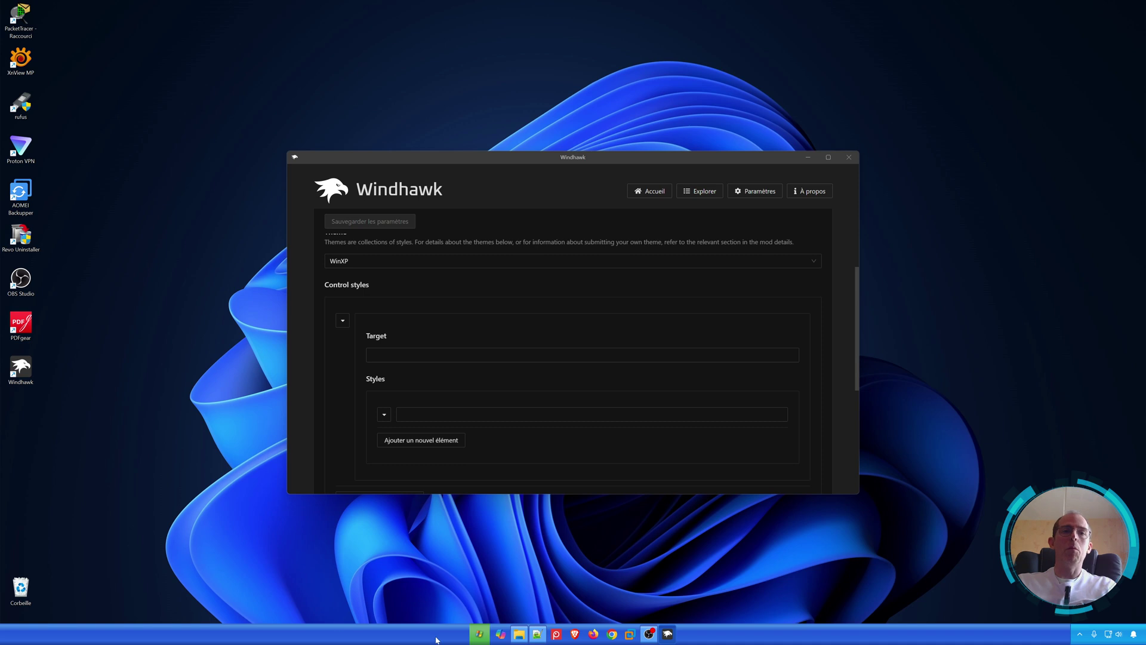
{"action": "left_click", "coordinate": [479, 634]}
{"action": "left_click", "coordinate": [137, 613]}
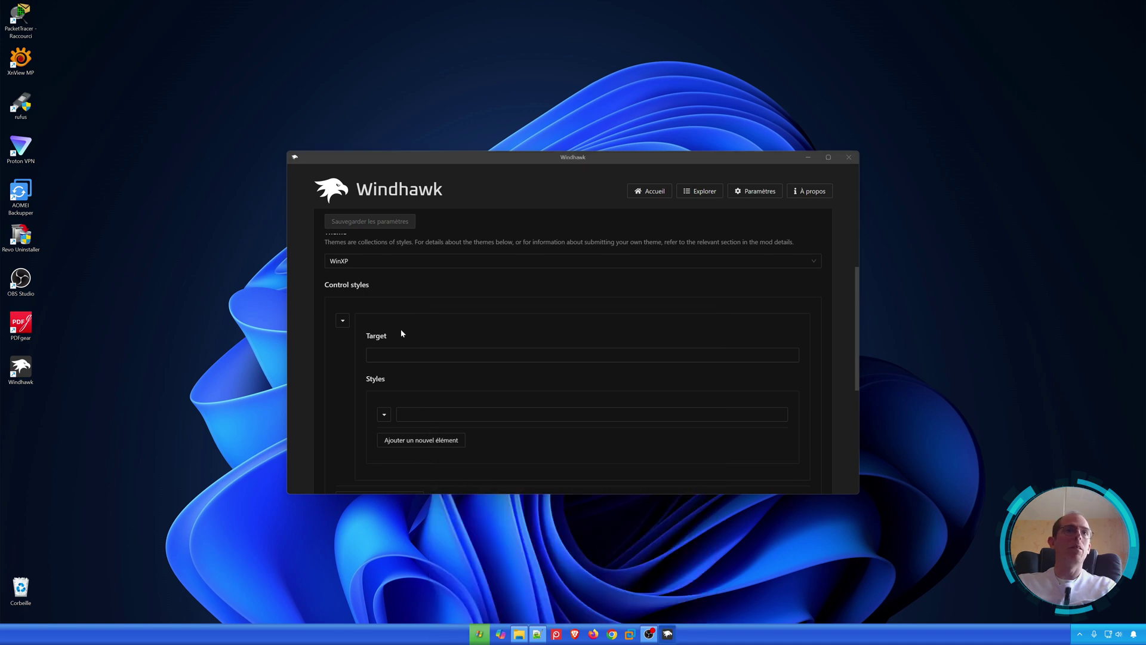
Step: Change the taskbar theme to WinVista and save the mod settings
{"action": "left_click", "coordinate": [369, 266]}
{"action": "scroll", "coordinate": [389, 299], "scroll_direction": "down", "scroll_amount": 5}
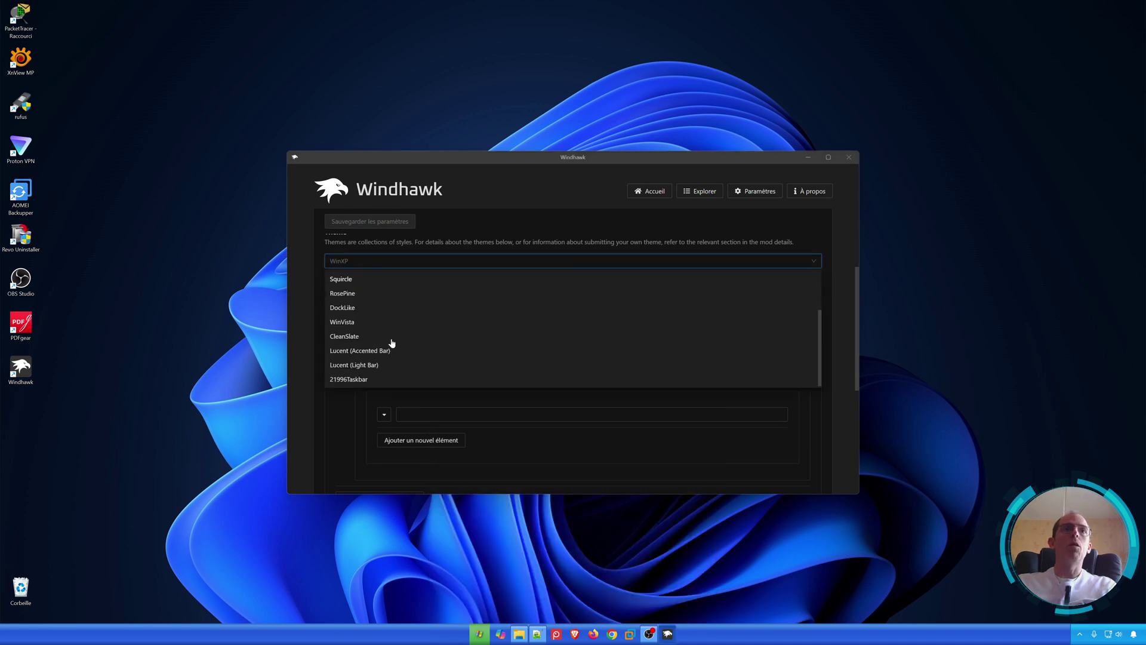
{"action": "left_click", "coordinate": [350, 322]}
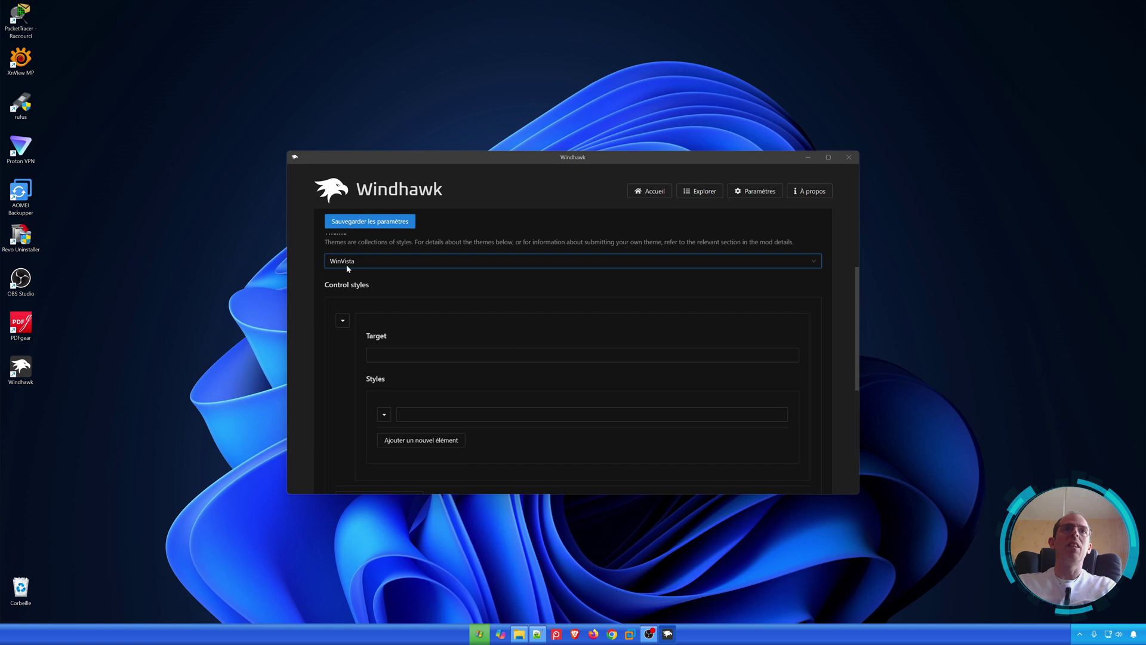
{"action": "left_click", "coordinate": [369, 221]}
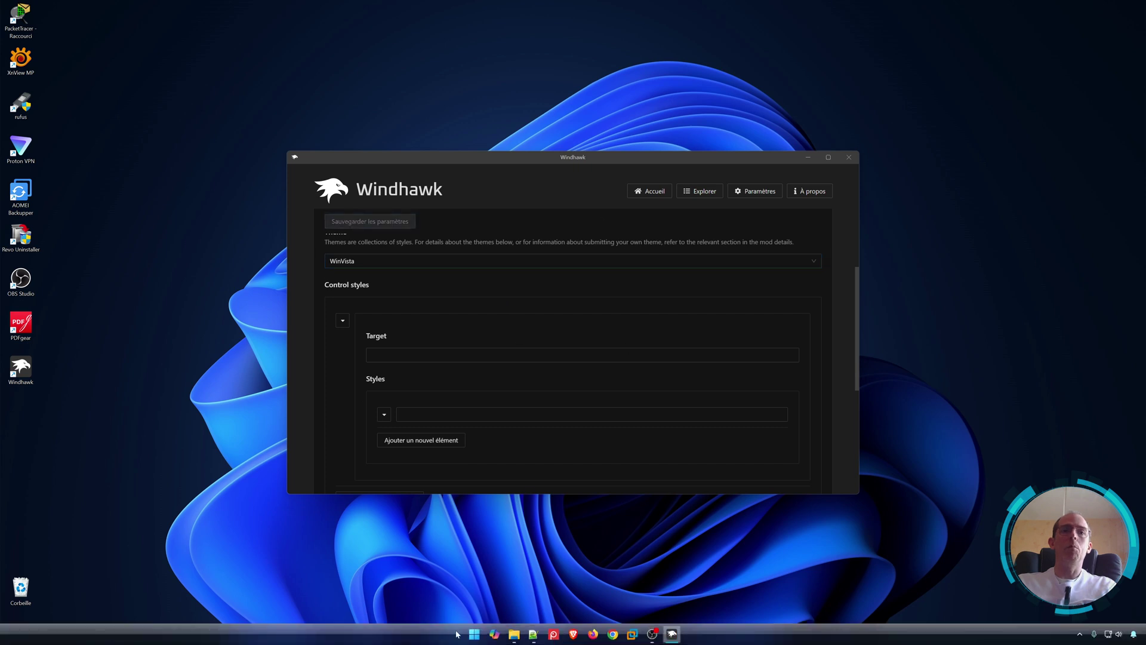
Step: Delete the Windows 11 Taskbar Styler mod from its page and confirm the removal
{"action": "scroll", "coordinate": [494, 342], "scroll_direction": "up", "scroll_amount": 1}
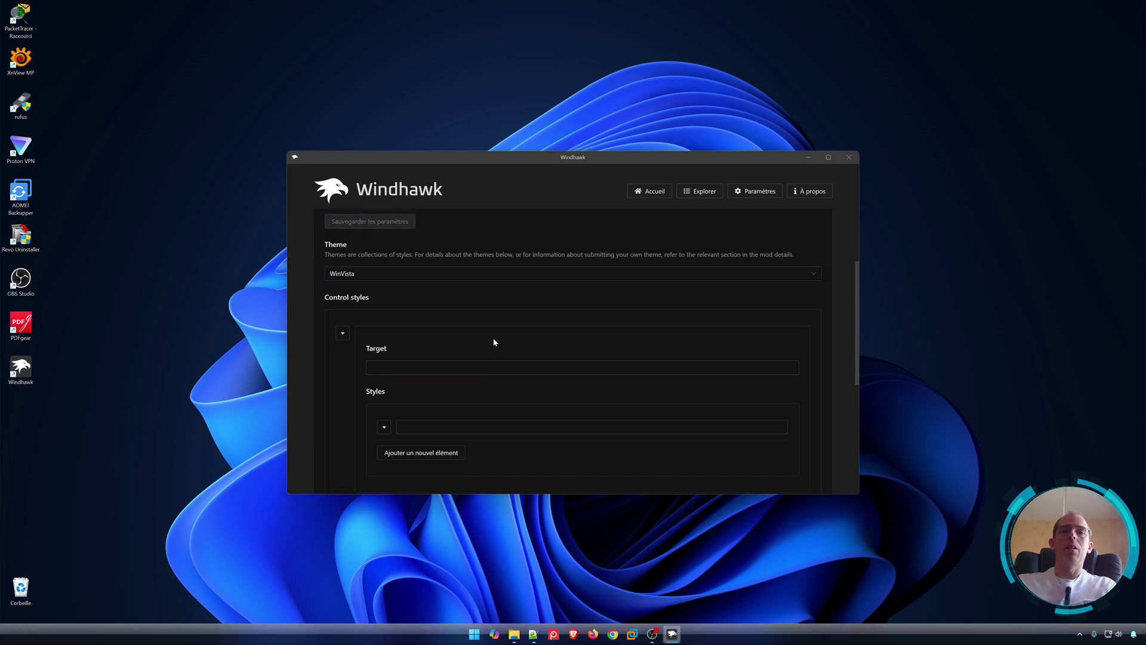
{"action": "scroll", "coordinate": [494, 342], "scroll_direction": "up", "scroll_amount": 2}
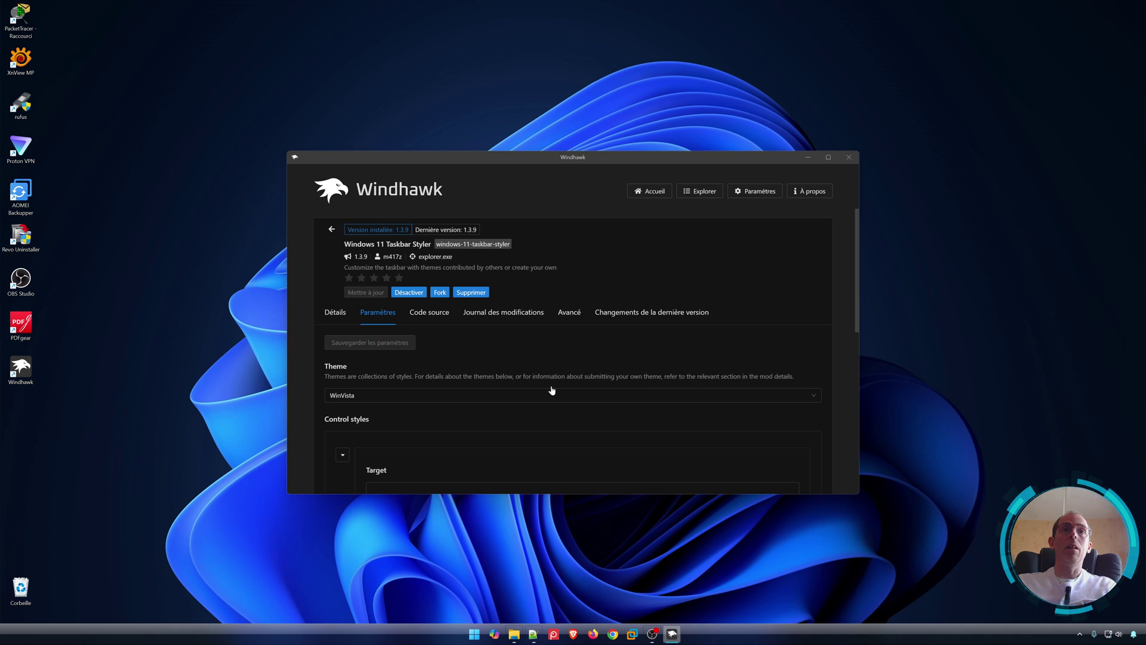
{"action": "left_click", "coordinate": [474, 294]}
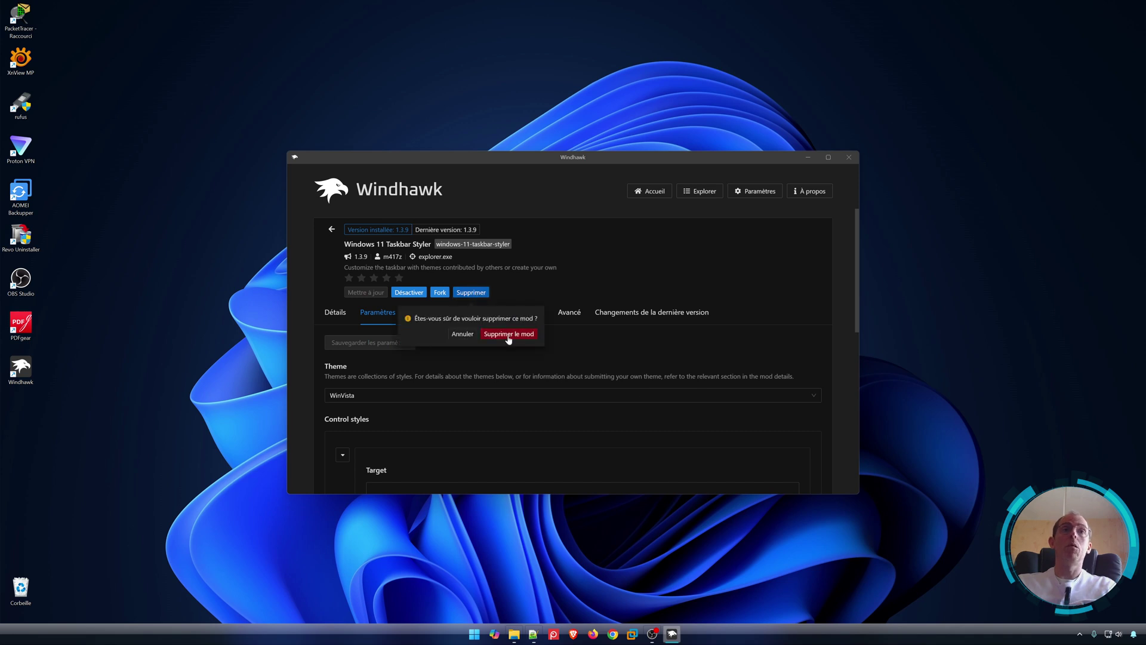
{"action": "left_click", "coordinate": [509, 333]}
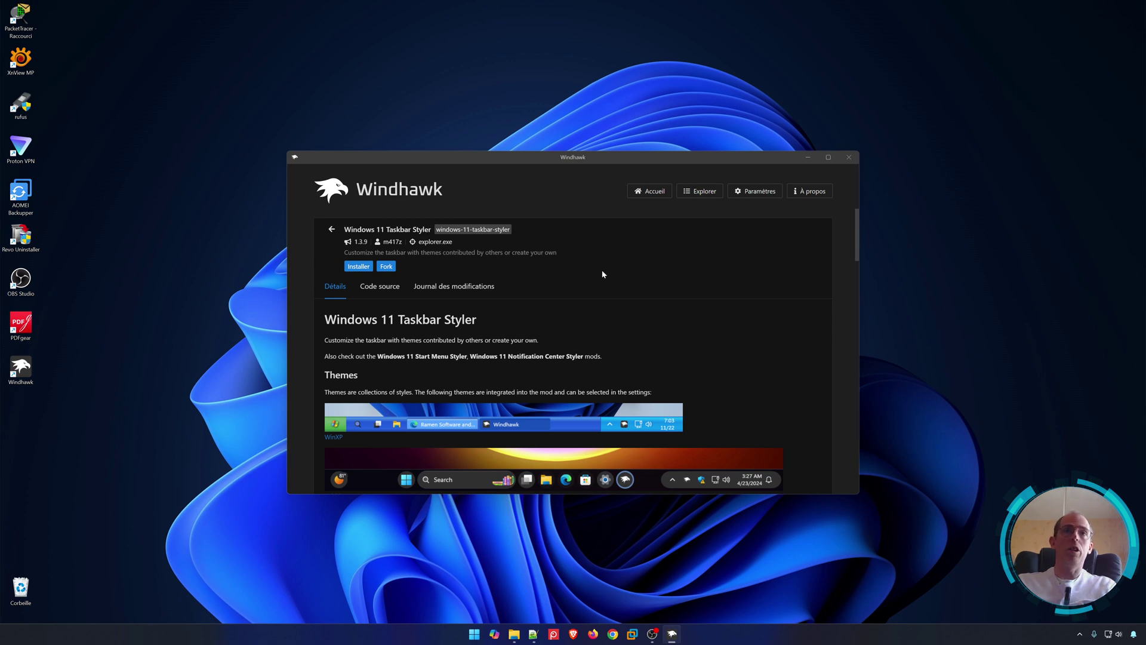
{"action": "left_click", "coordinate": [557, 99]}
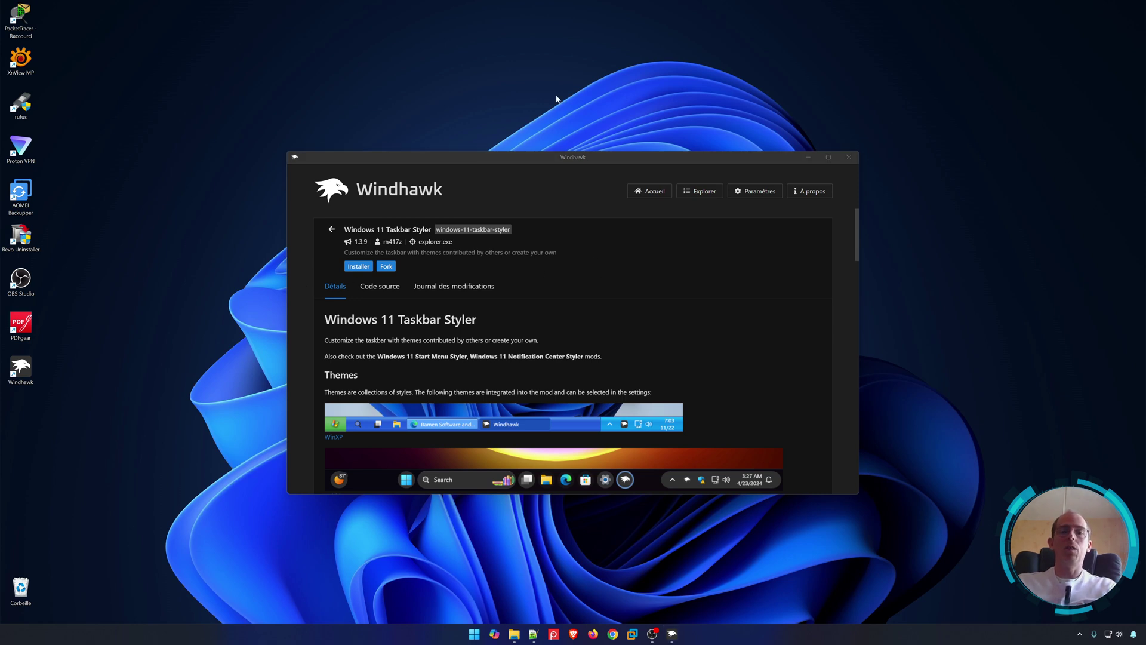